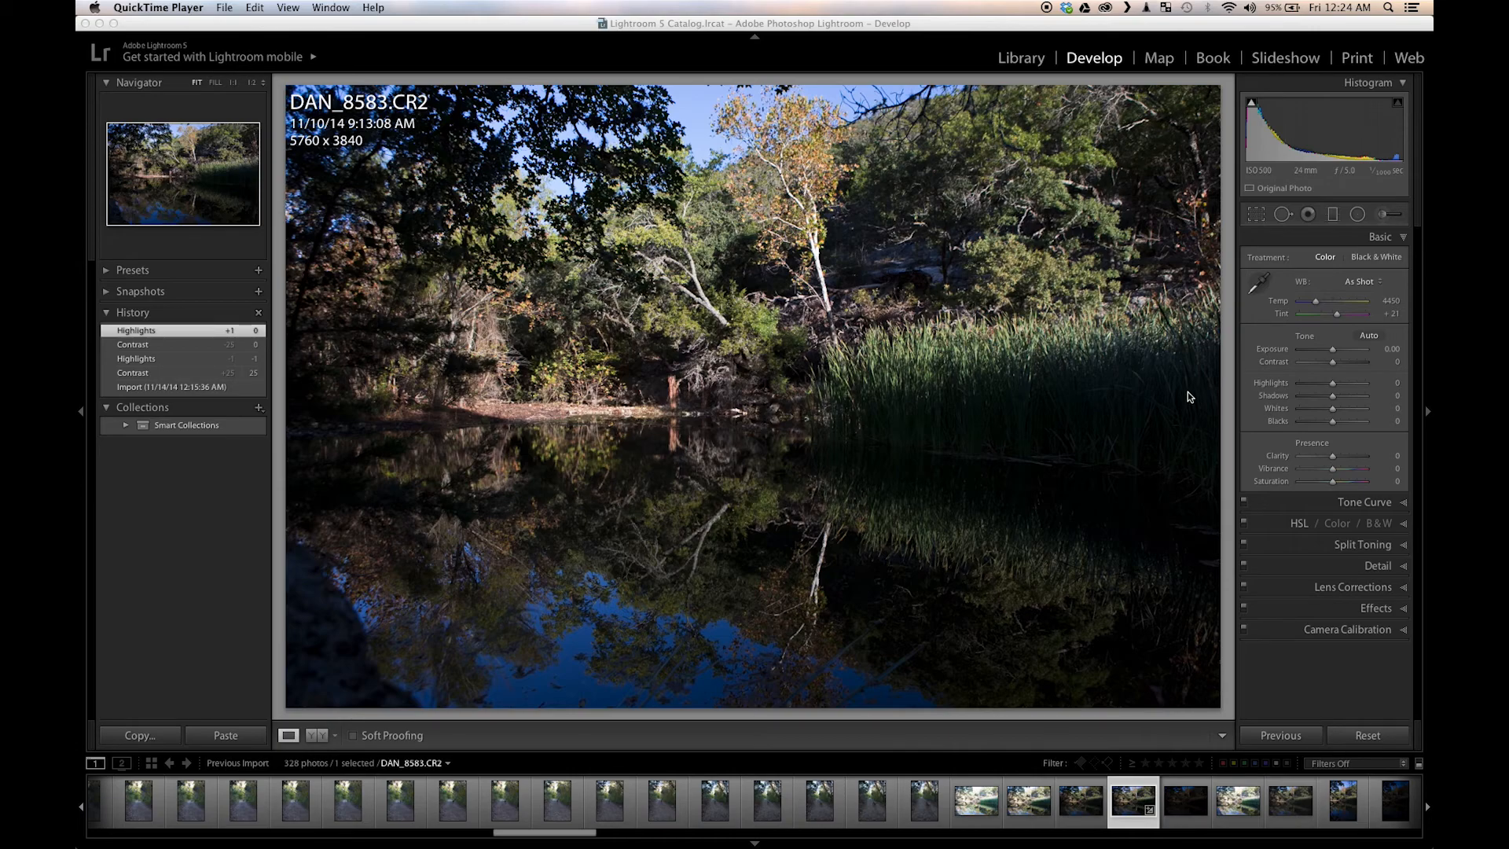
# - Brighten the exposure of DAN_8583.CR2, raise its contrast, and set highlights to -66, whites to +25 and blacks to -29
pyautogui.moveTo(1332, 362)
pyautogui.mouseDown()
pyautogui.moveTo(1311, 384)
pyautogui.moveTo(1359, 396)
pyautogui.moveTo(1339, 363)
pyautogui.mouseUp()
pyautogui.moveTo(1332, 350); pyautogui.dragTo(1339, 351)
pyautogui.moveTo(1332, 422); pyautogui.dragTo(1323, 422)
pyautogui.moveTo(1333, 409); pyautogui.dragTo(1341, 408)
pyautogui.moveTo(1339, 350); pyautogui.dragTo(1340, 350)
# - Set the photo's clarity to +19, vibrance to +44, contrast to +27 and shadows to +100
pyautogui.moveTo(1332, 456); pyautogui.dragTo(1339, 457)
pyautogui.moveTo(1333, 470); pyautogui.dragTo(1346, 469)
pyautogui.moveTo(1339, 363); pyautogui.dragTo(1366, 397)
# - Enable lens profile corrections and chromatic aberration removal, and set the exposure to +1.25
pyautogui.click(1348, 587)
pyautogui.click(1255, 385)
pyautogui.click(1255, 398)
pyautogui.click(1377, 237)
pyautogui.moveTo(1340, 349); pyautogui.dragTo(1342, 349)
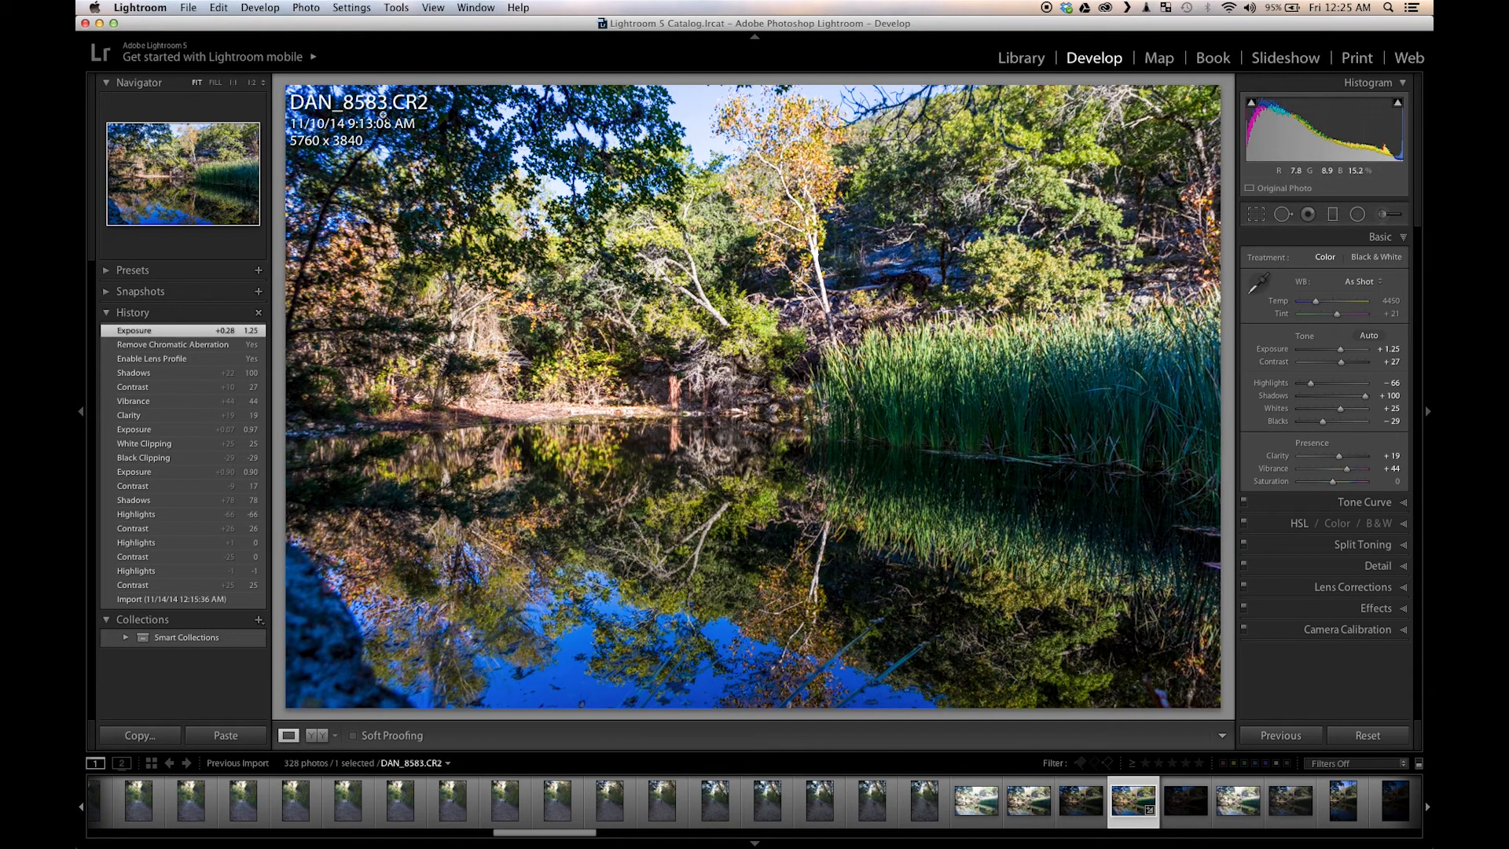
# - Switch to Photomatix Pro and browse to the Lost Maples folder on the Desktop for bracketed photos
pyautogui.click(99, 23)
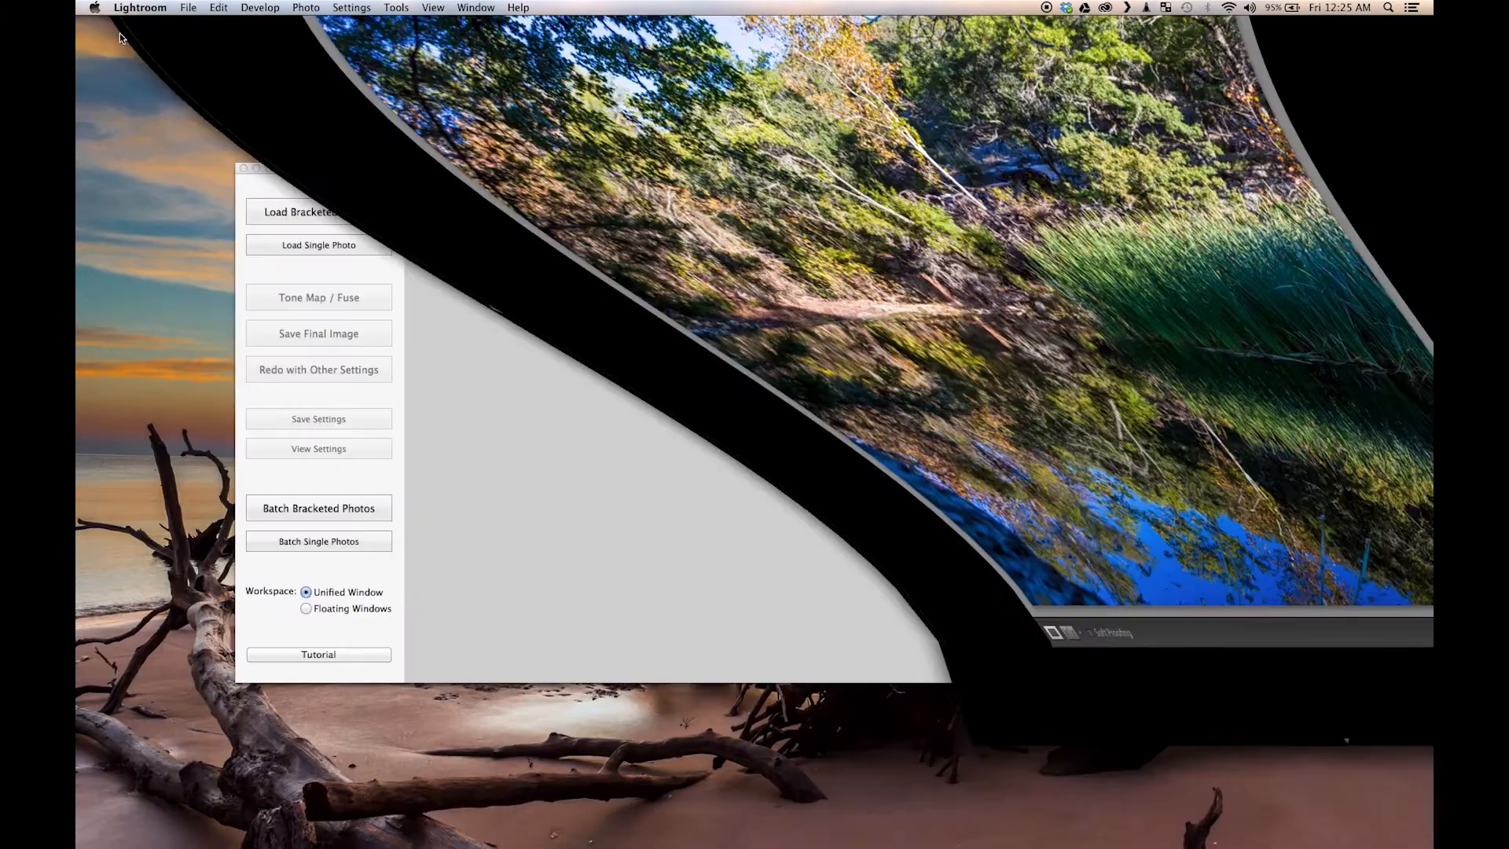
pyautogui.click(316, 213)
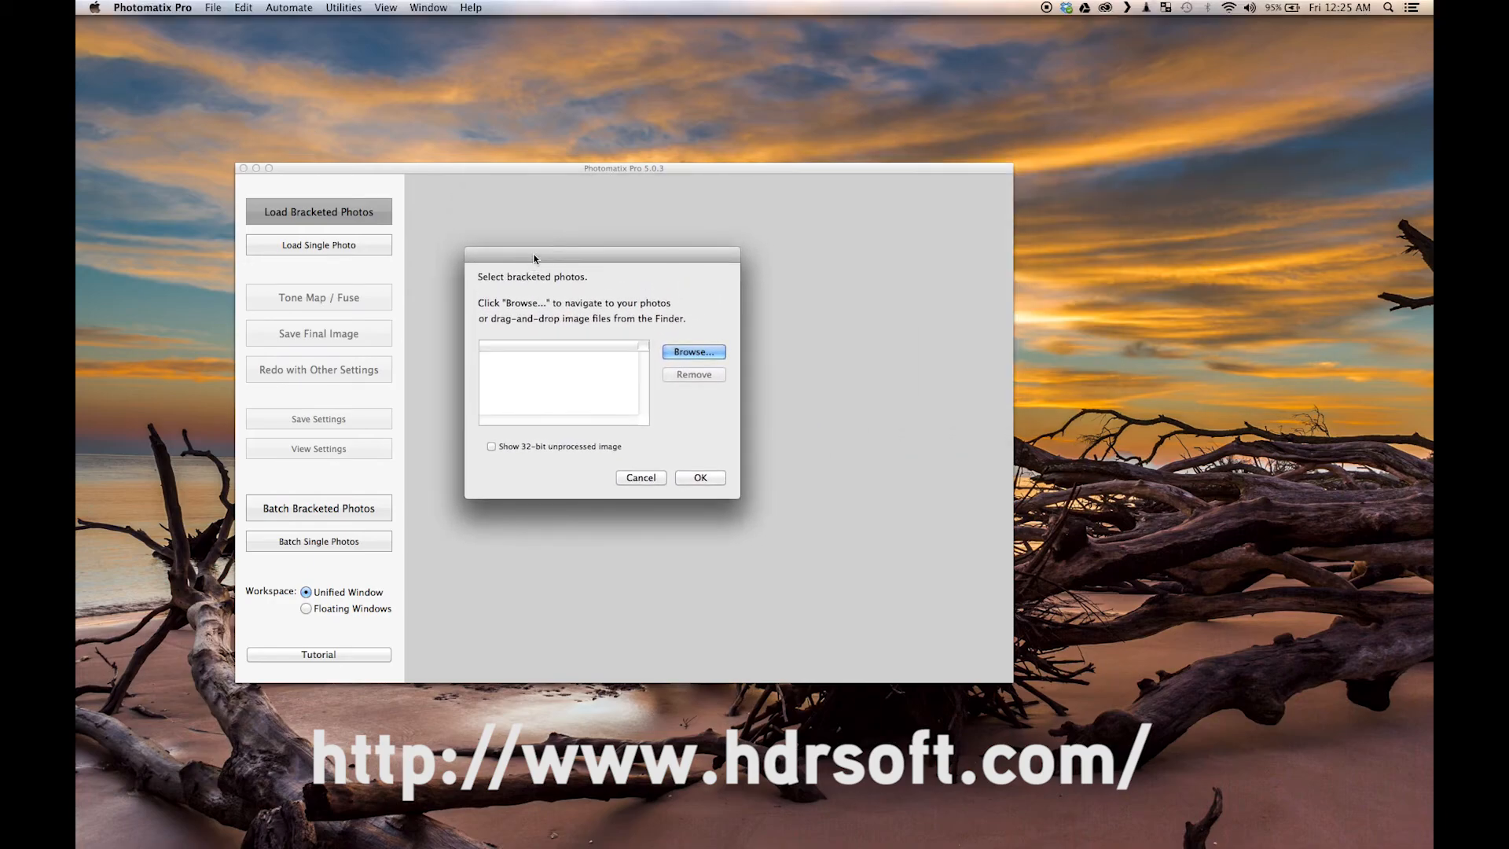
pyautogui.click(694, 352)
pyautogui.click(550, 395)
pyautogui.click(696, 512)
pyautogui.scroll(-15, 855, 521)
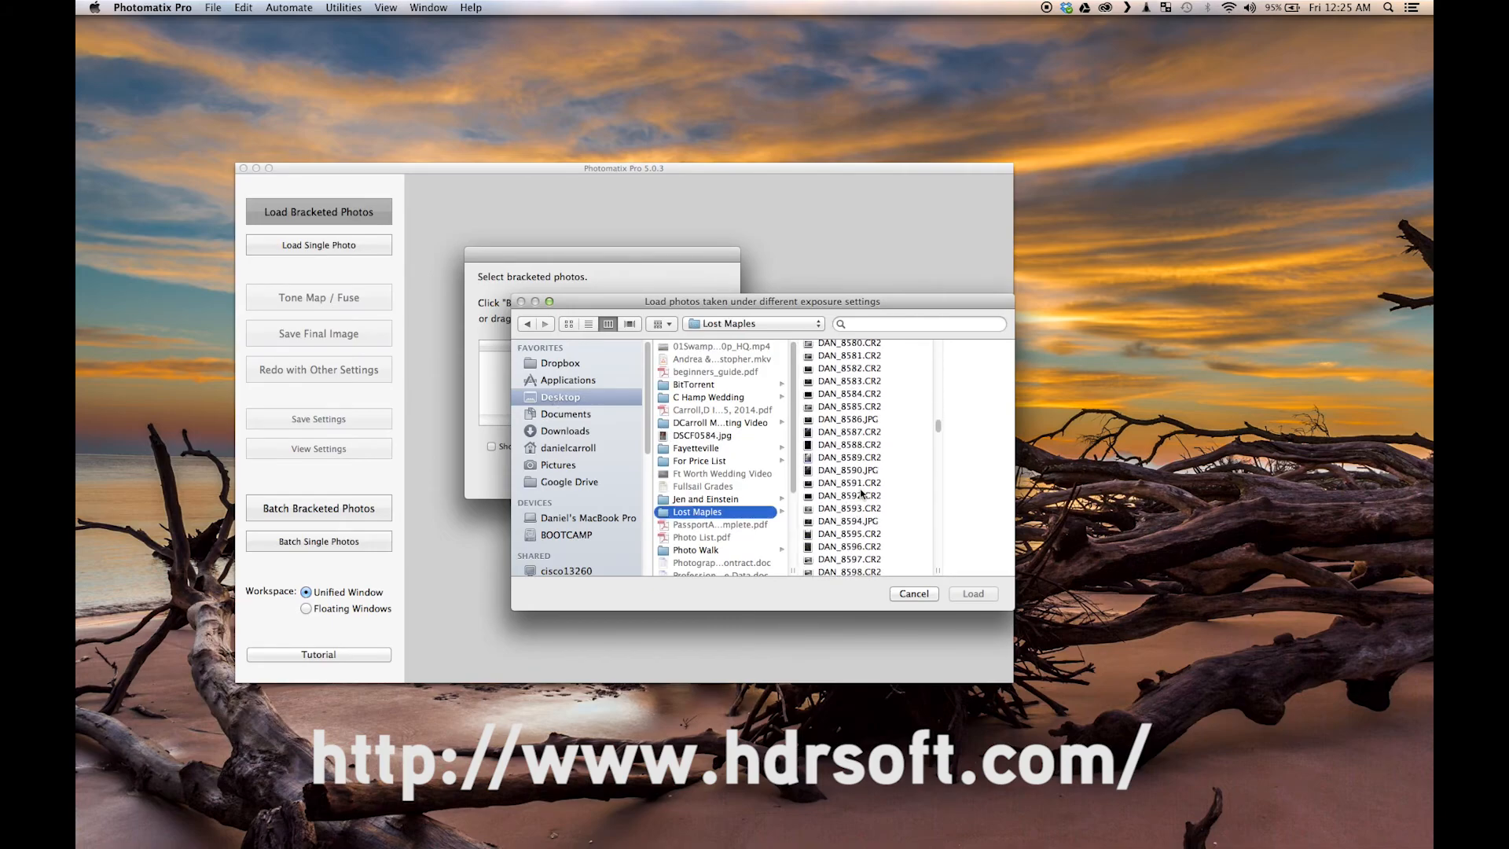
# - Load DAN_8583.CR2, DAN_8584.CR2 and DAN_8585.CR2 as the bracketed set and continue to the merge options
pyautogui.click(855, 381)
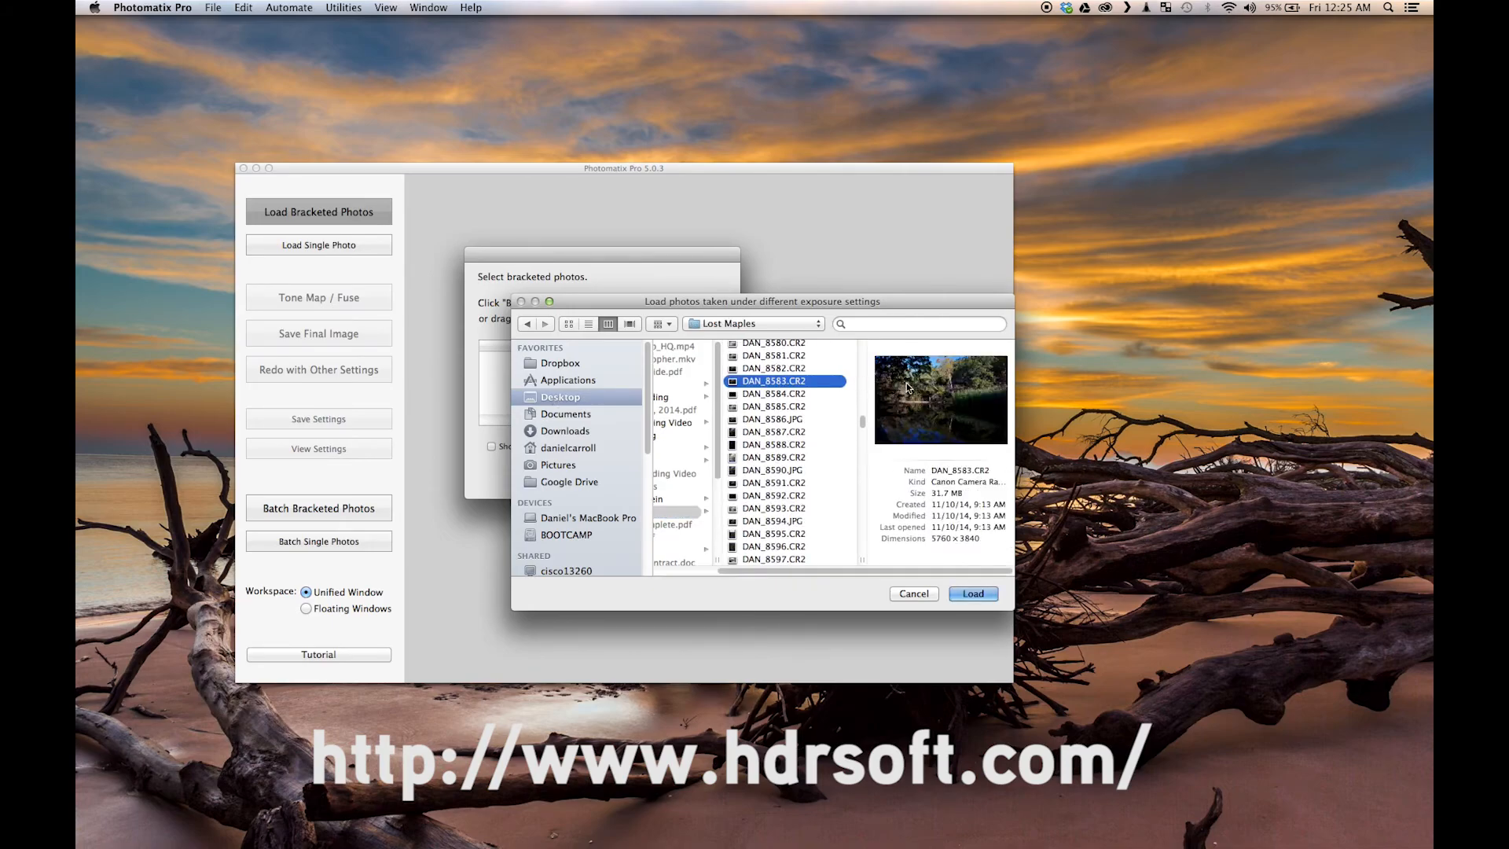
pyautogui.keyDown('shift'); pyautogui.click(778, 395); pyautogui.keyUp('shift')
pyautogui.keyDown('shift'); pyautogui.click(779, 407); pyautogui.keyUp('shift')
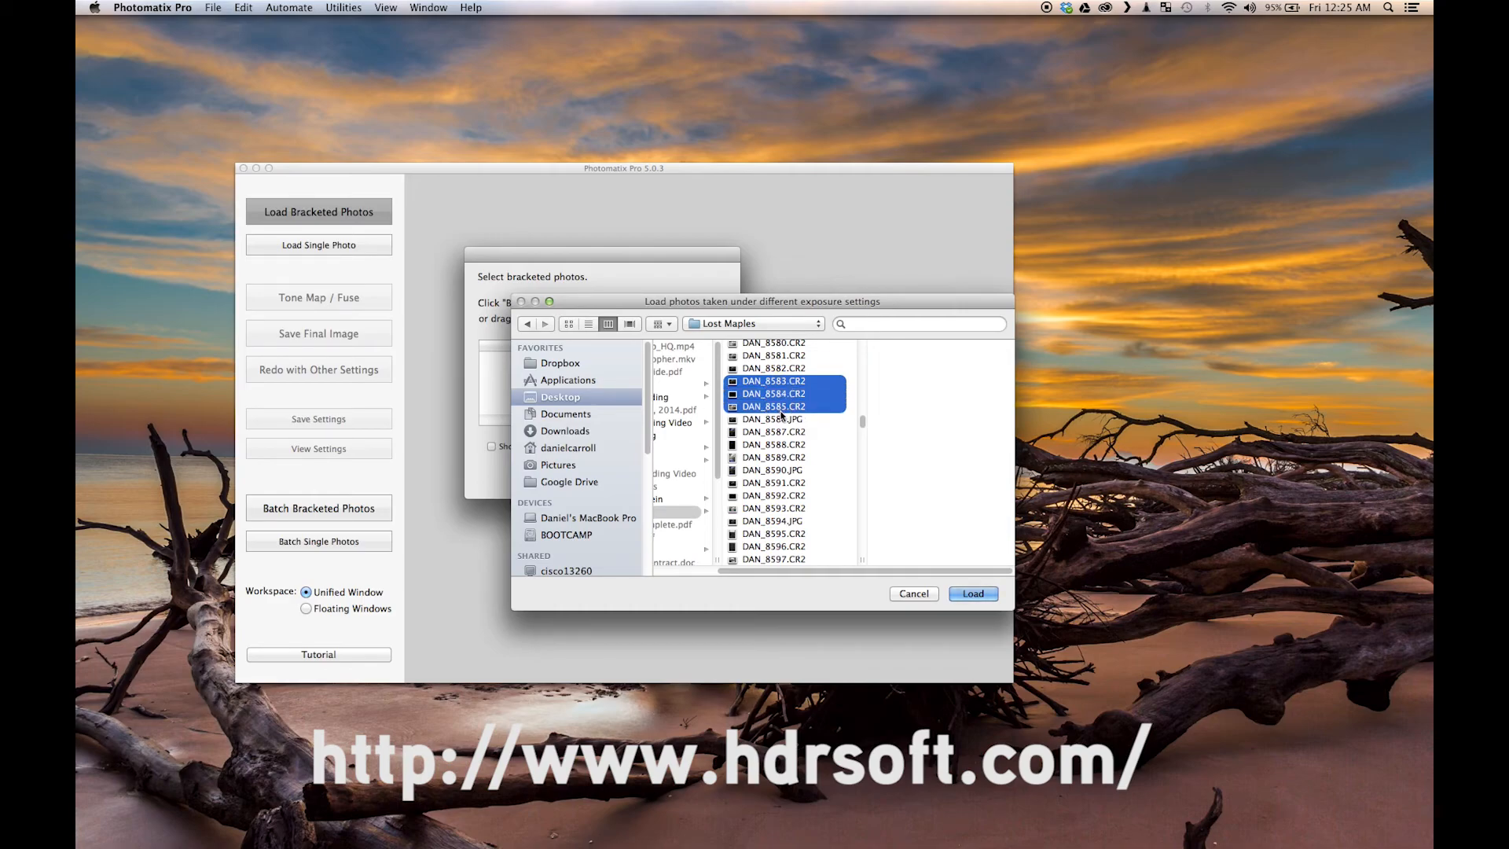
pyautogui.click(973, 596)
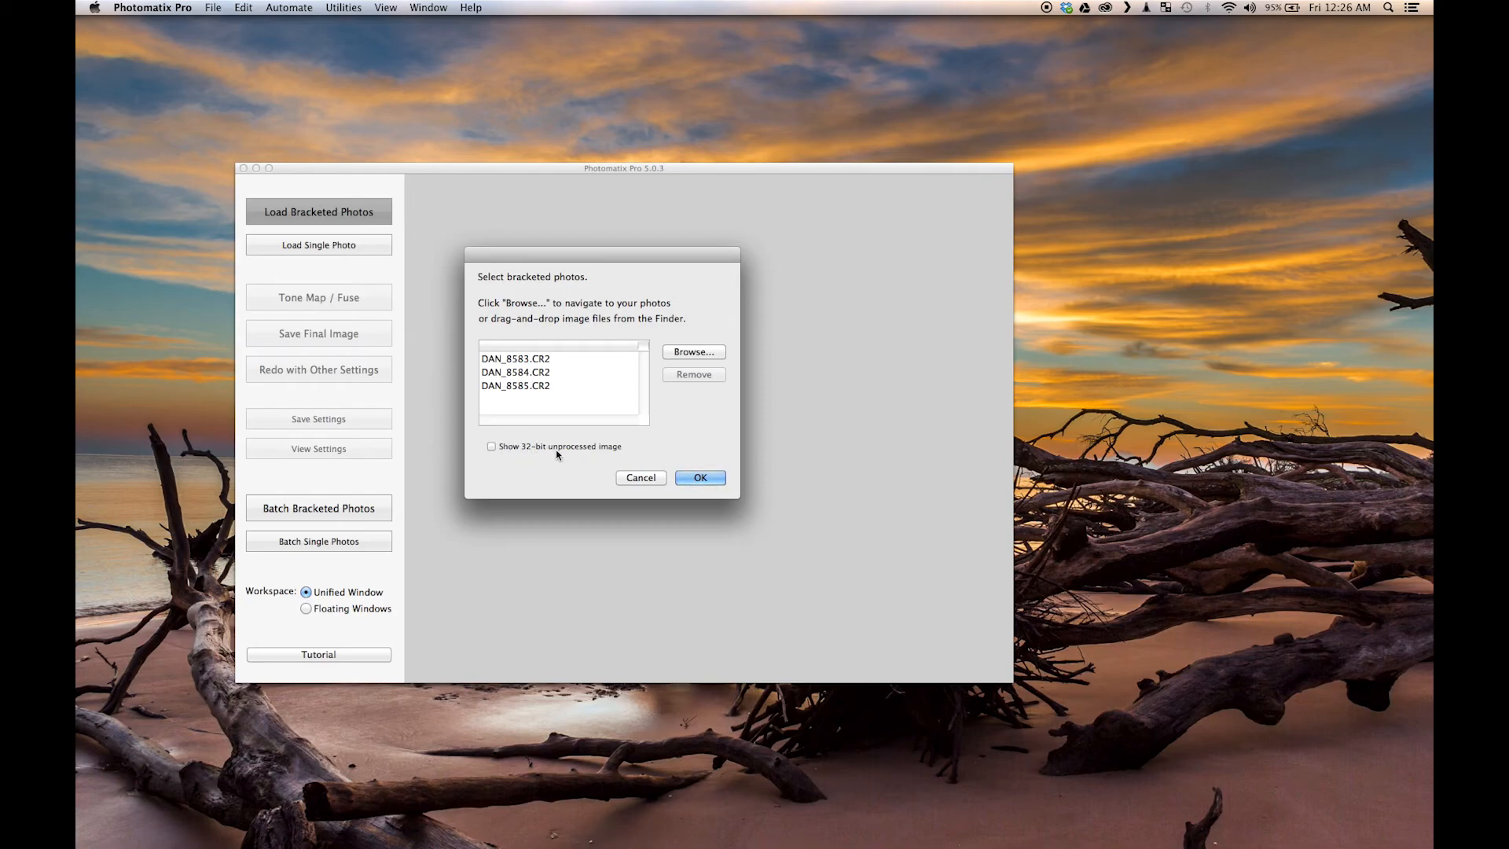
pyautogui.click(702, 480)
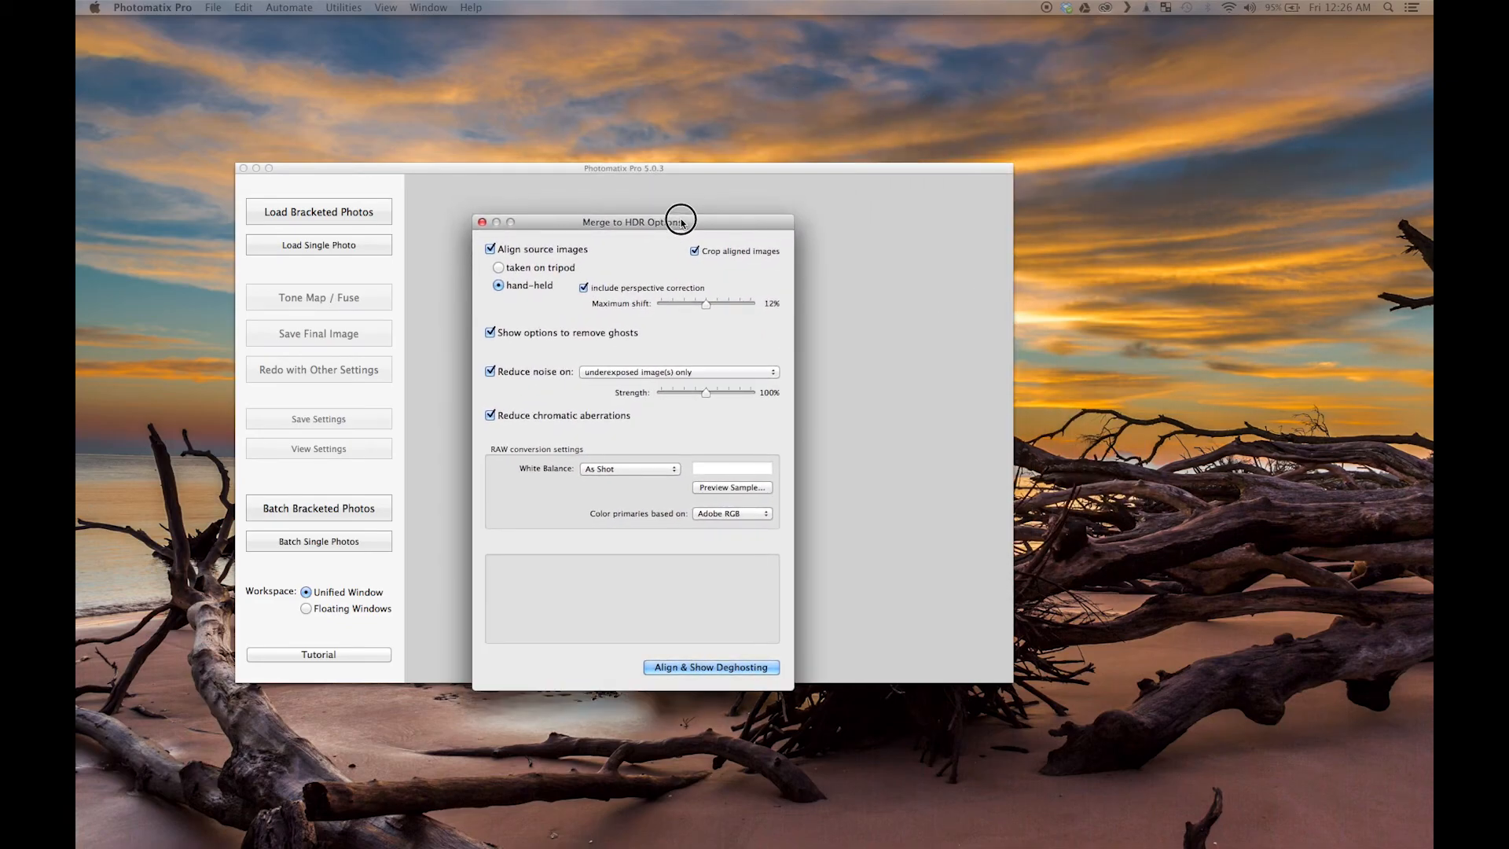
# - Examine the HDR merge options for alignment, ghost removal, noise reduction, chromatic aberrations and RAW conversion
pyautogui.click(681, 223)
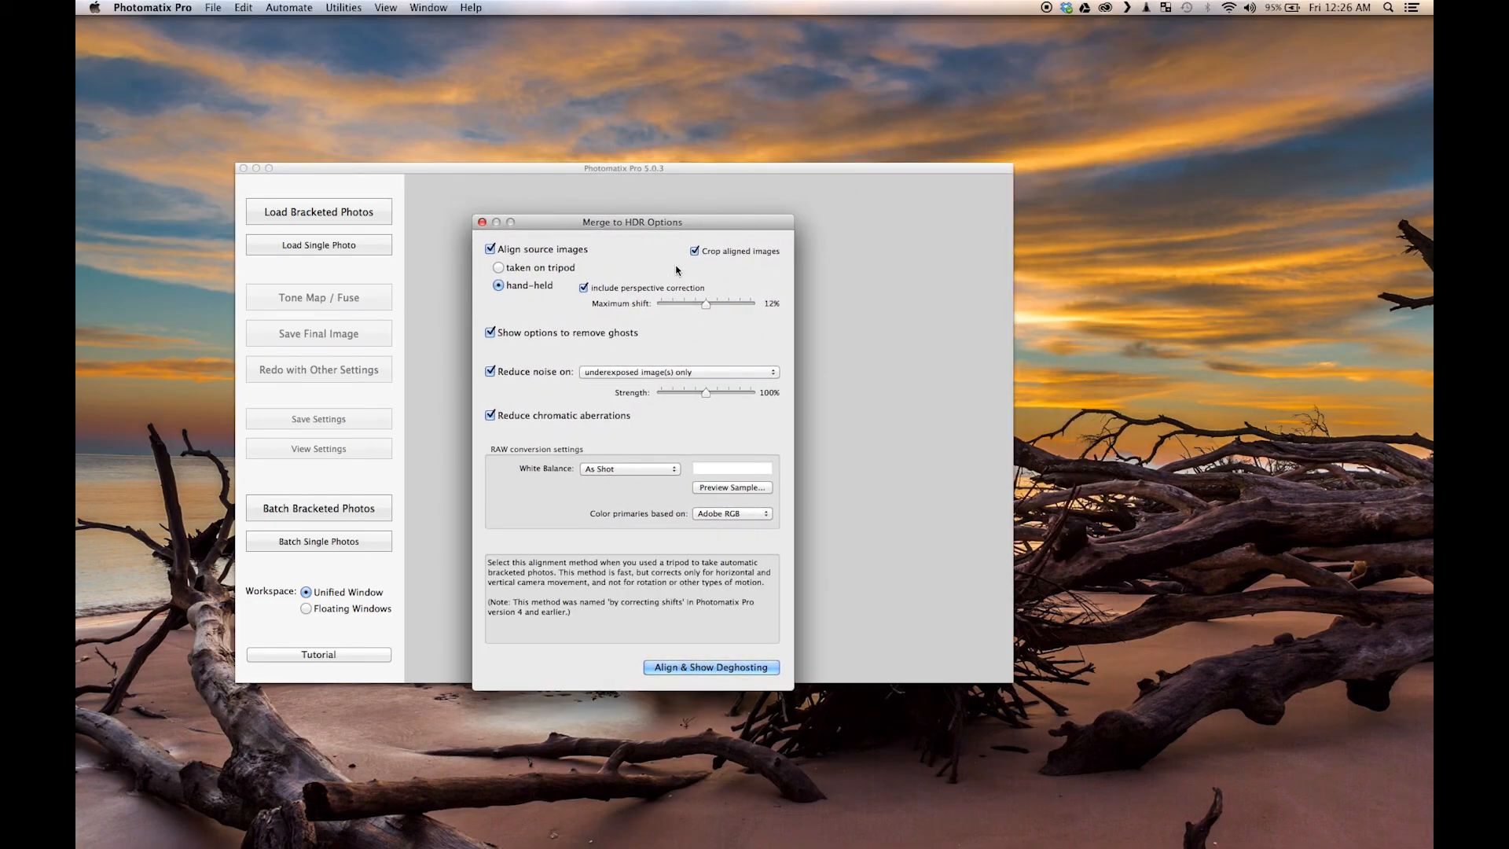
pyautogui.moveTo(493, 252)
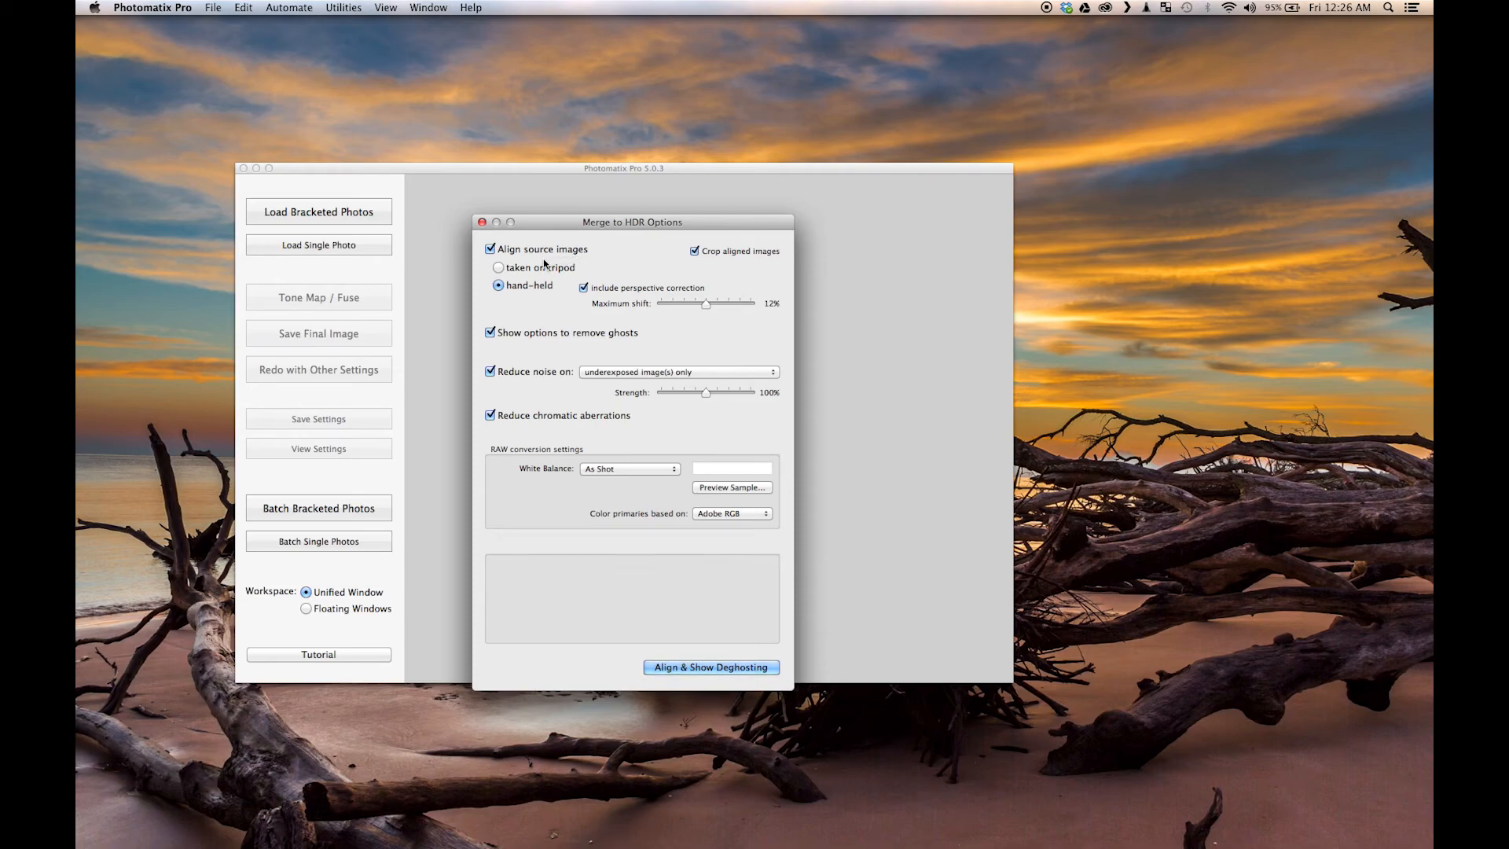
pyautogui.moveTo(529, 271)
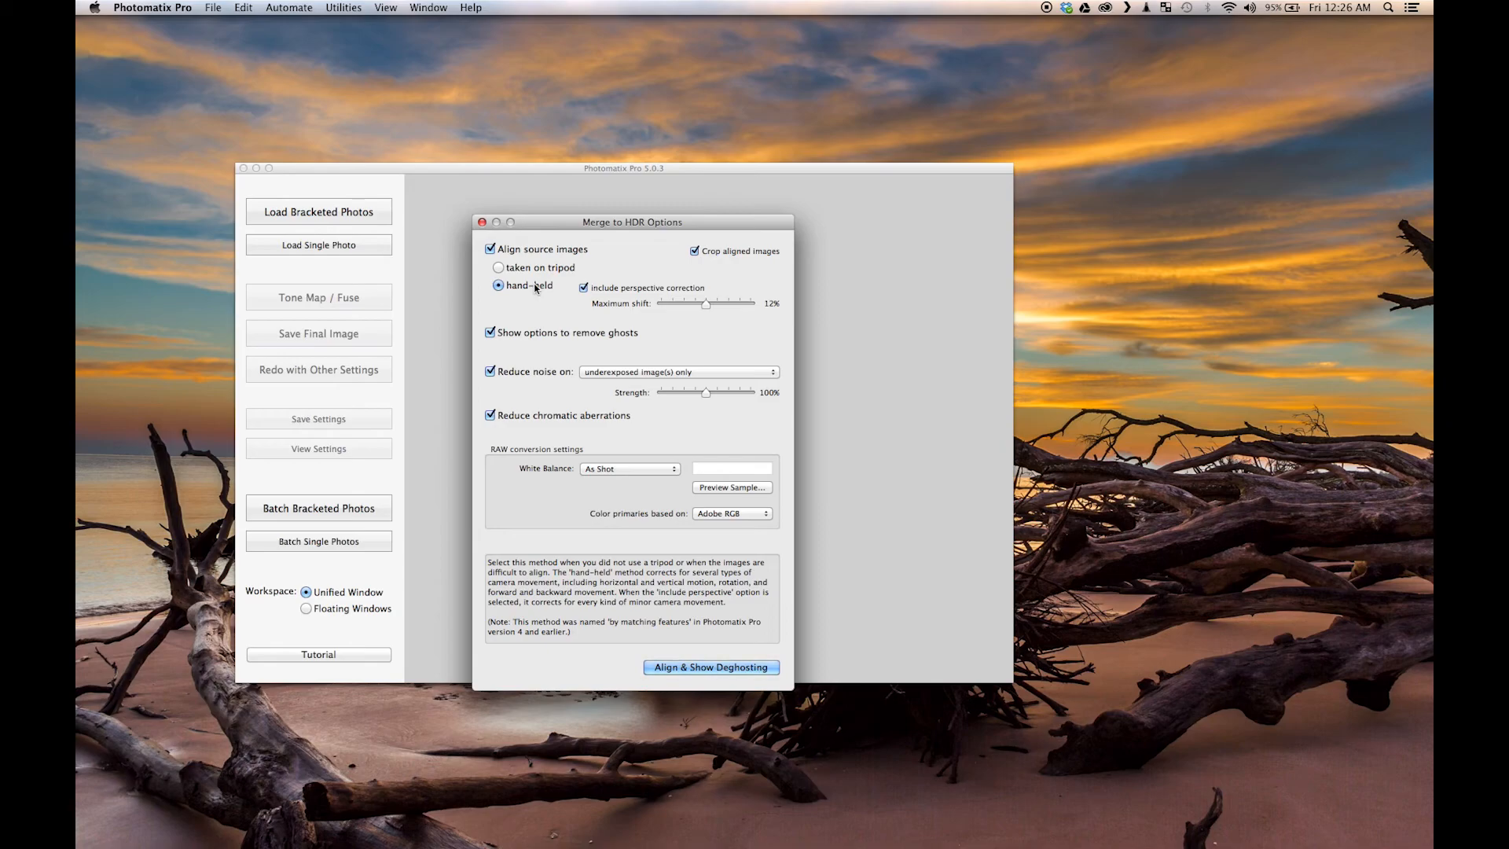
pyautogui.moveTo(604, 296)
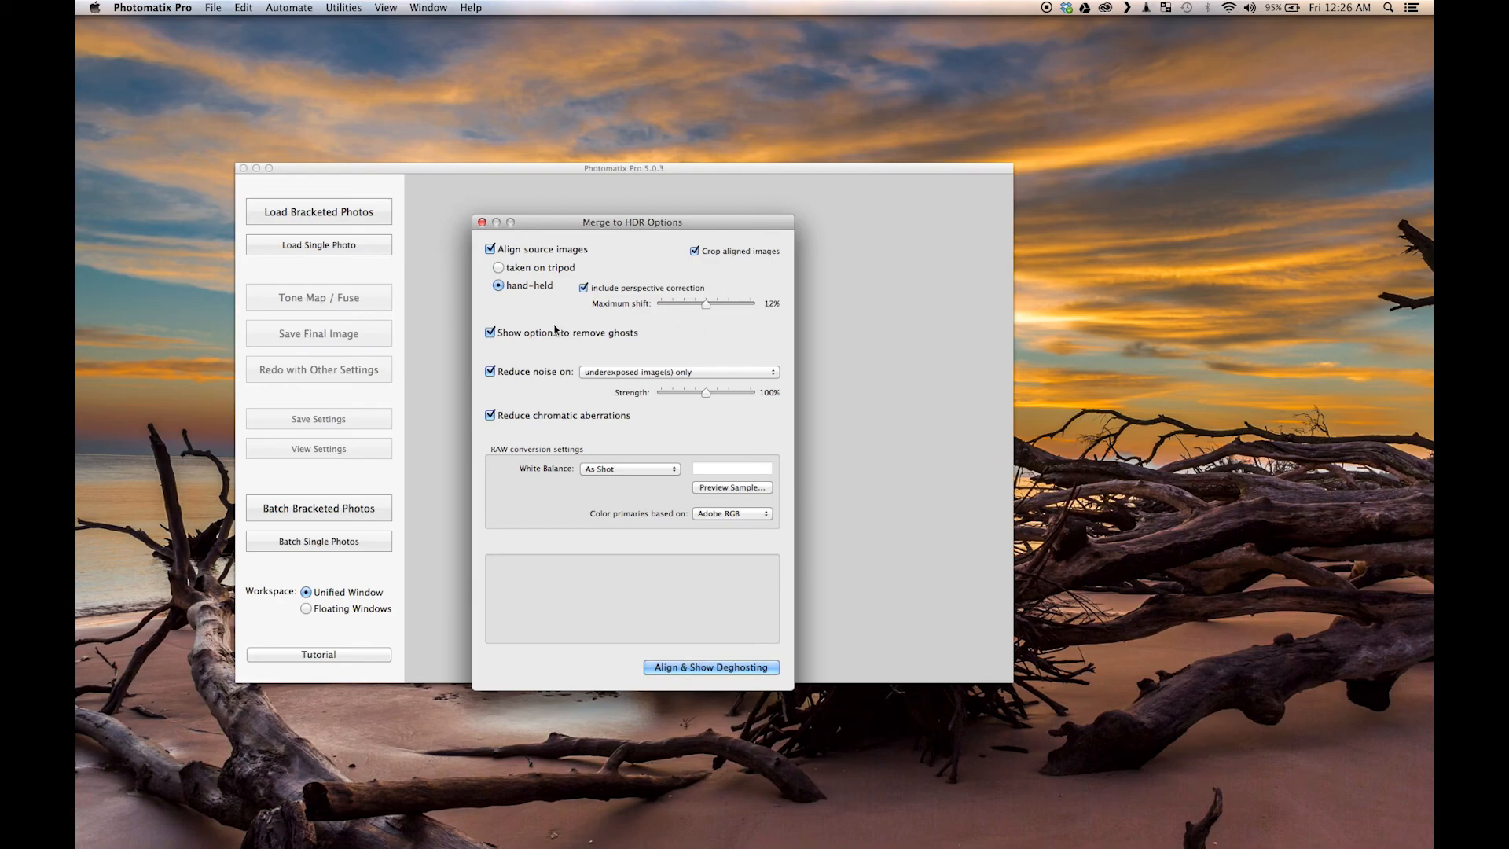
pyautogui.moveTo(555, 331)
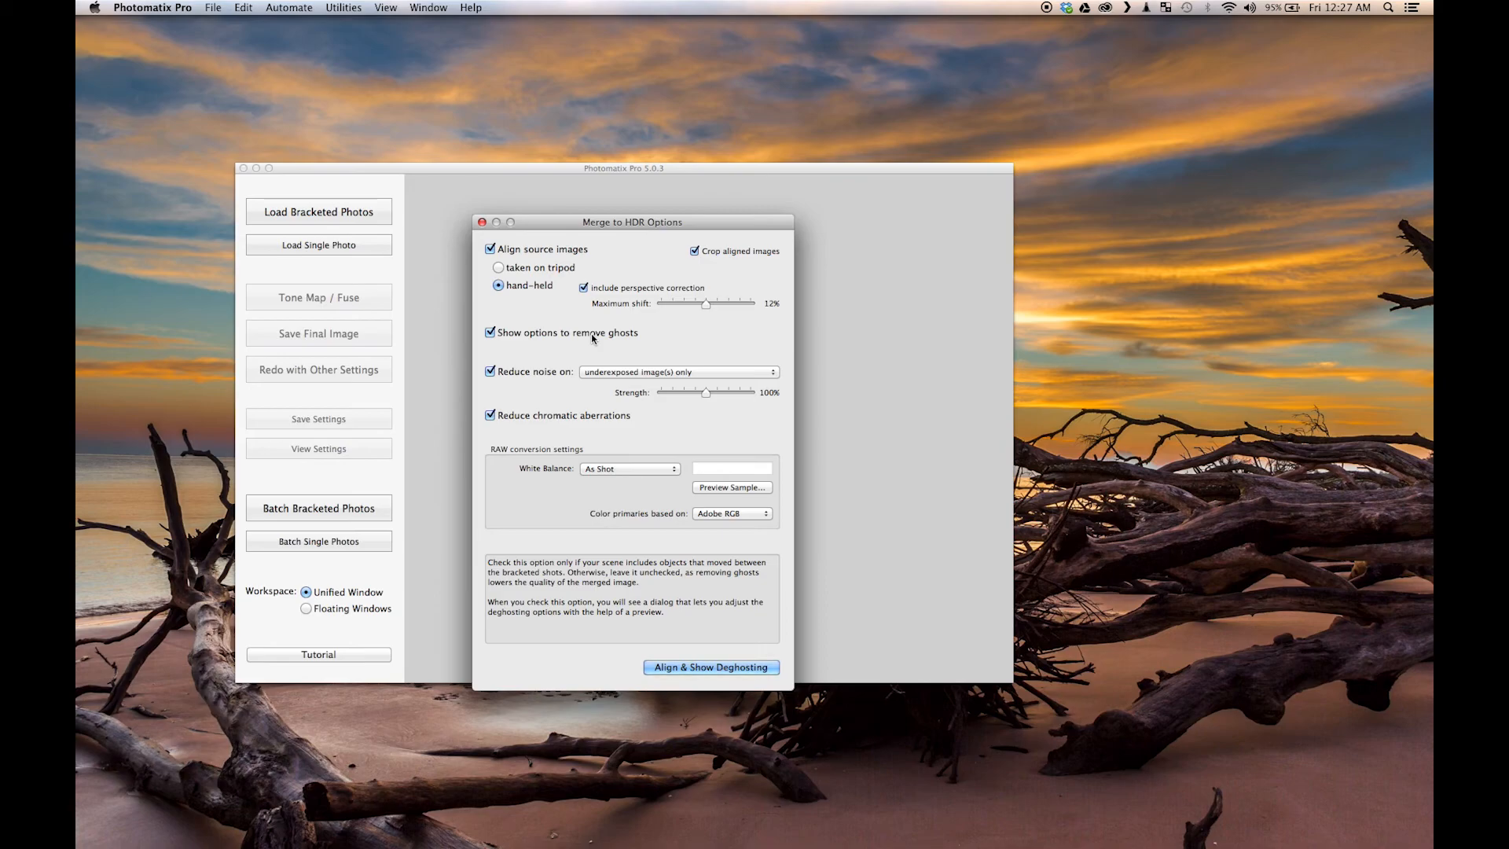
pyautogui.moveTo(512, 376)
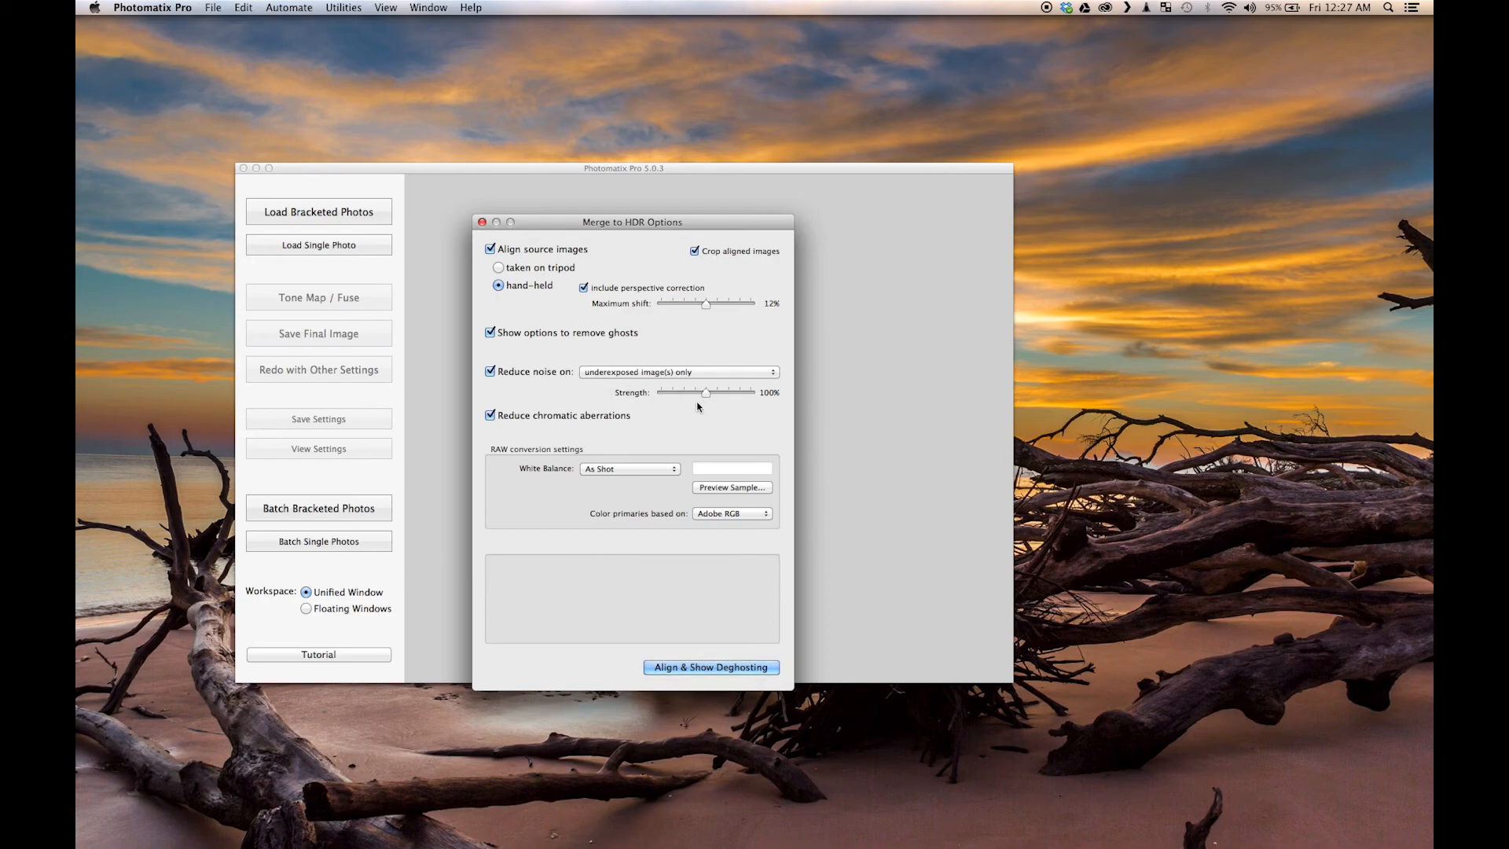
pyautogui.moveTo(497, 417)
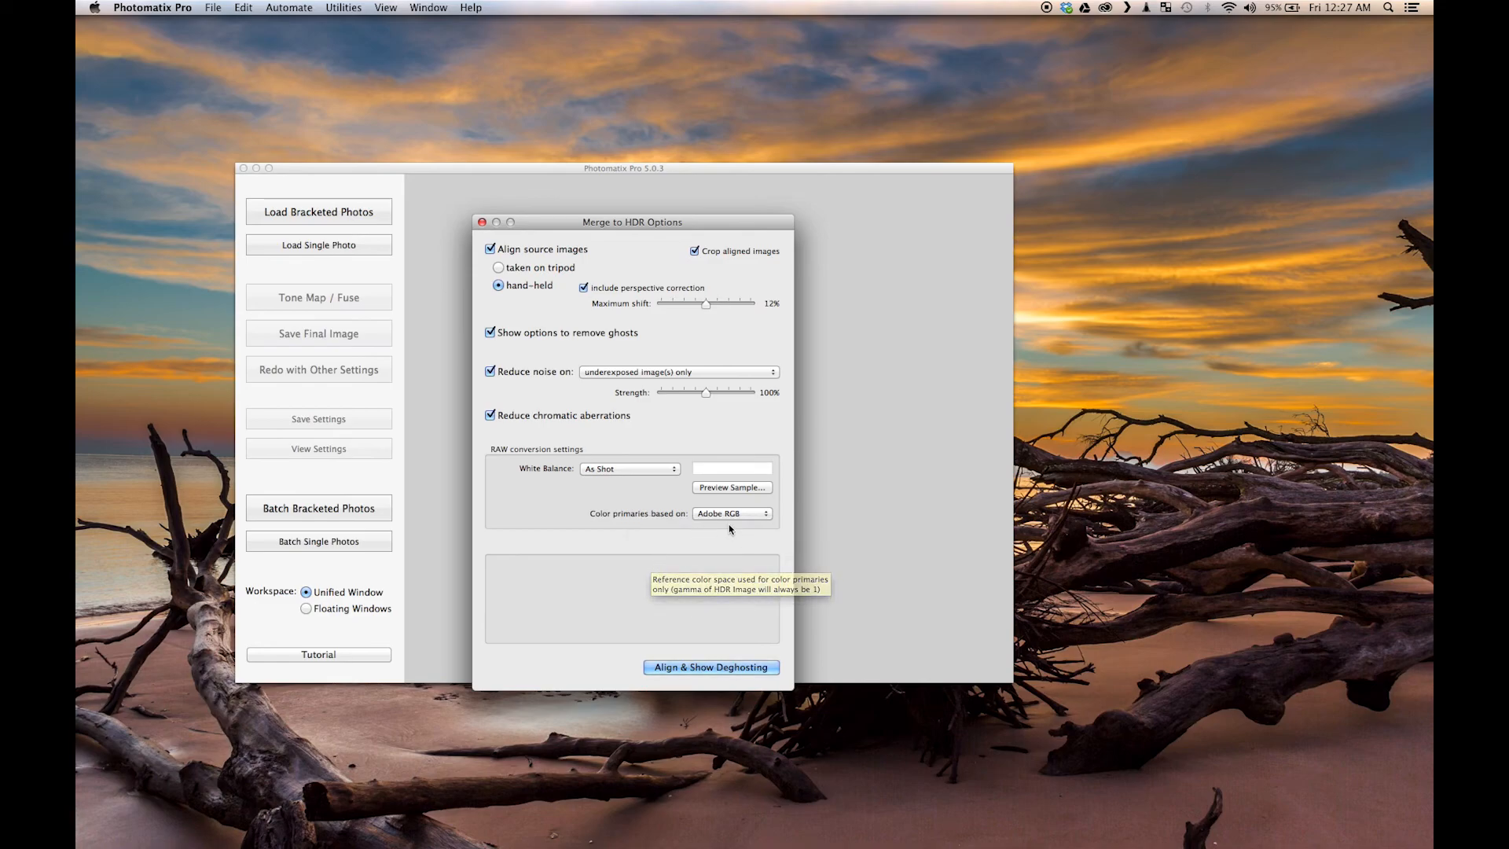
# - Align the source images for deghosting, check the Automatic Deghosting options and return to Selective Deghosting
pyautogui.click(705, 668)
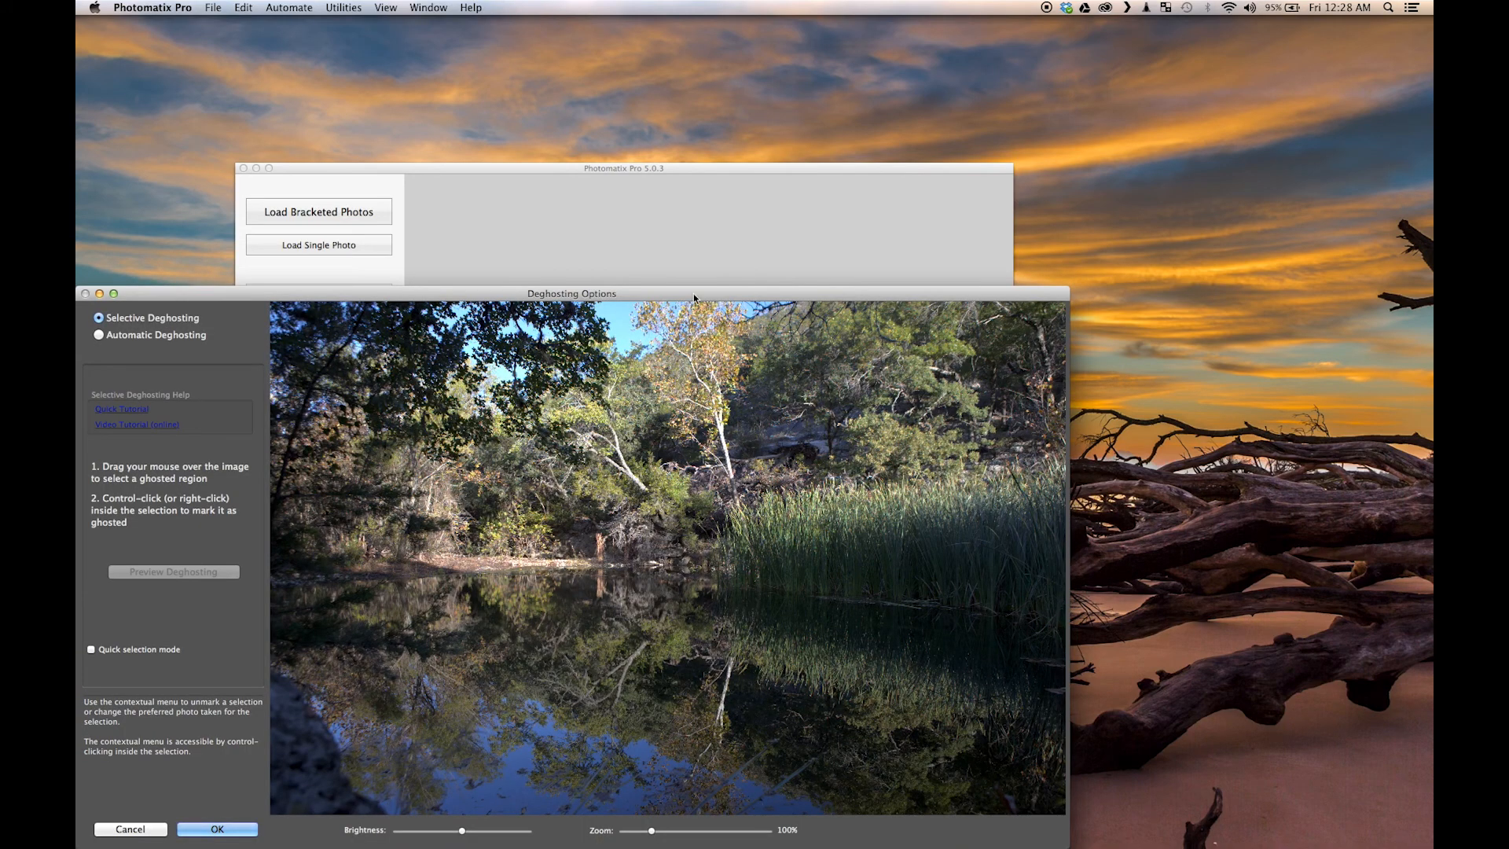
pyautogui.moveTo(664, 295); pyautogui.dragTo(849, 143)
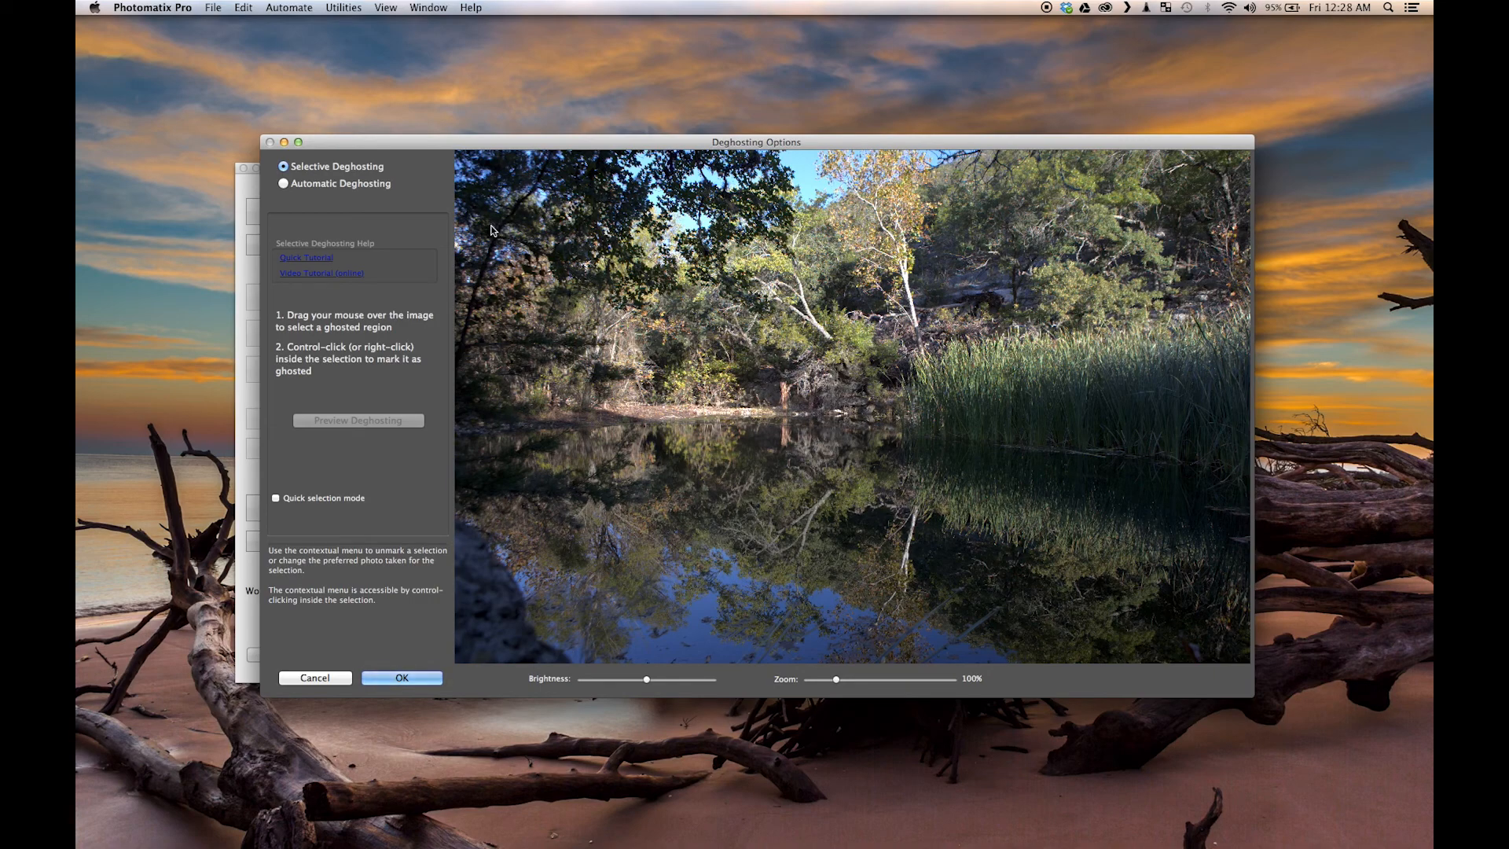
pyautogui.click(286, 185)
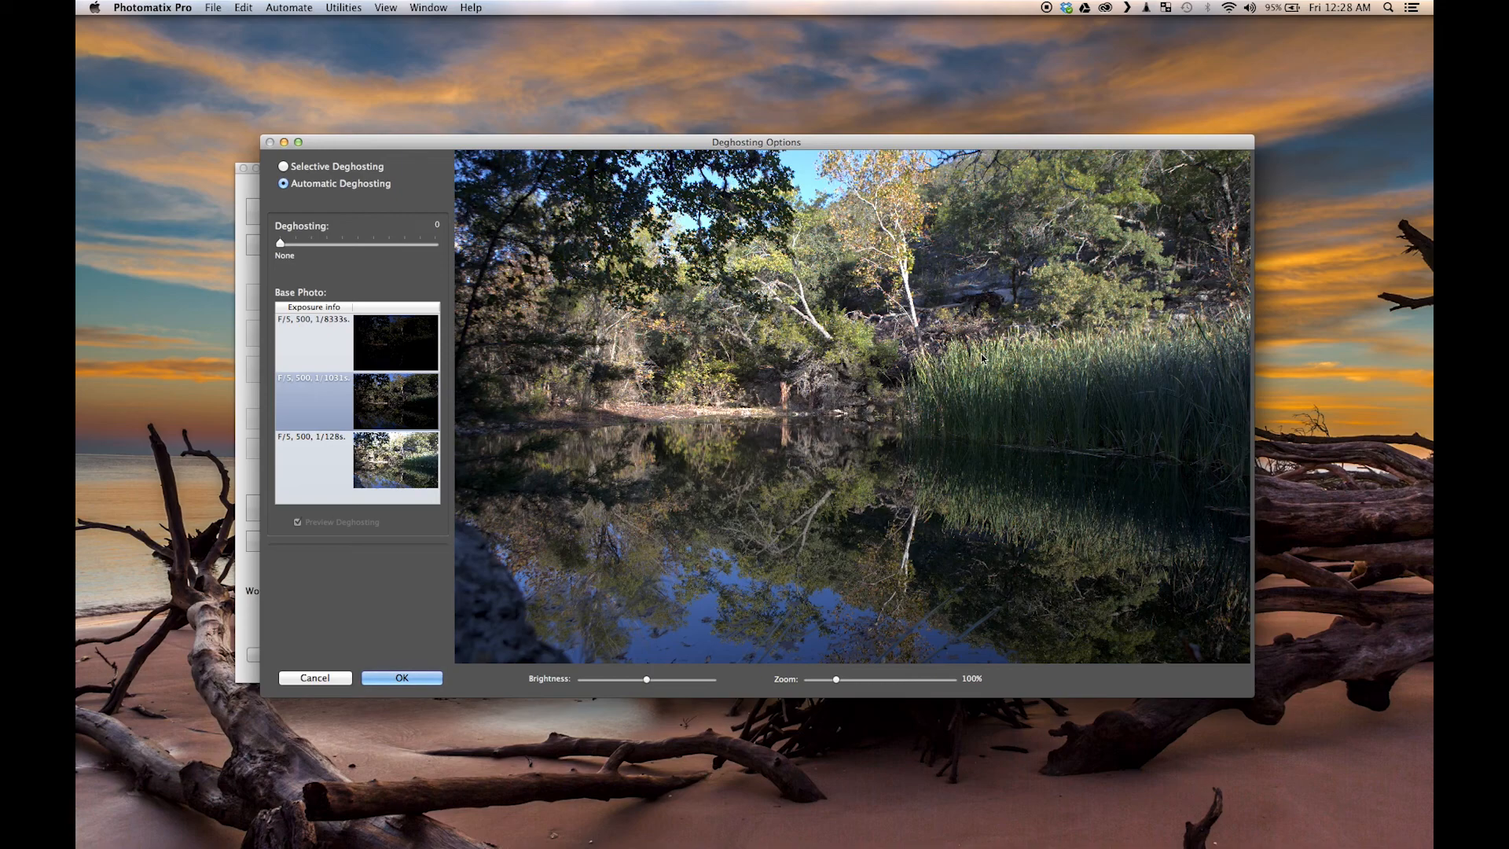
pyautogui.moveTo(362, 186)
pyautogui.click(286, 168)
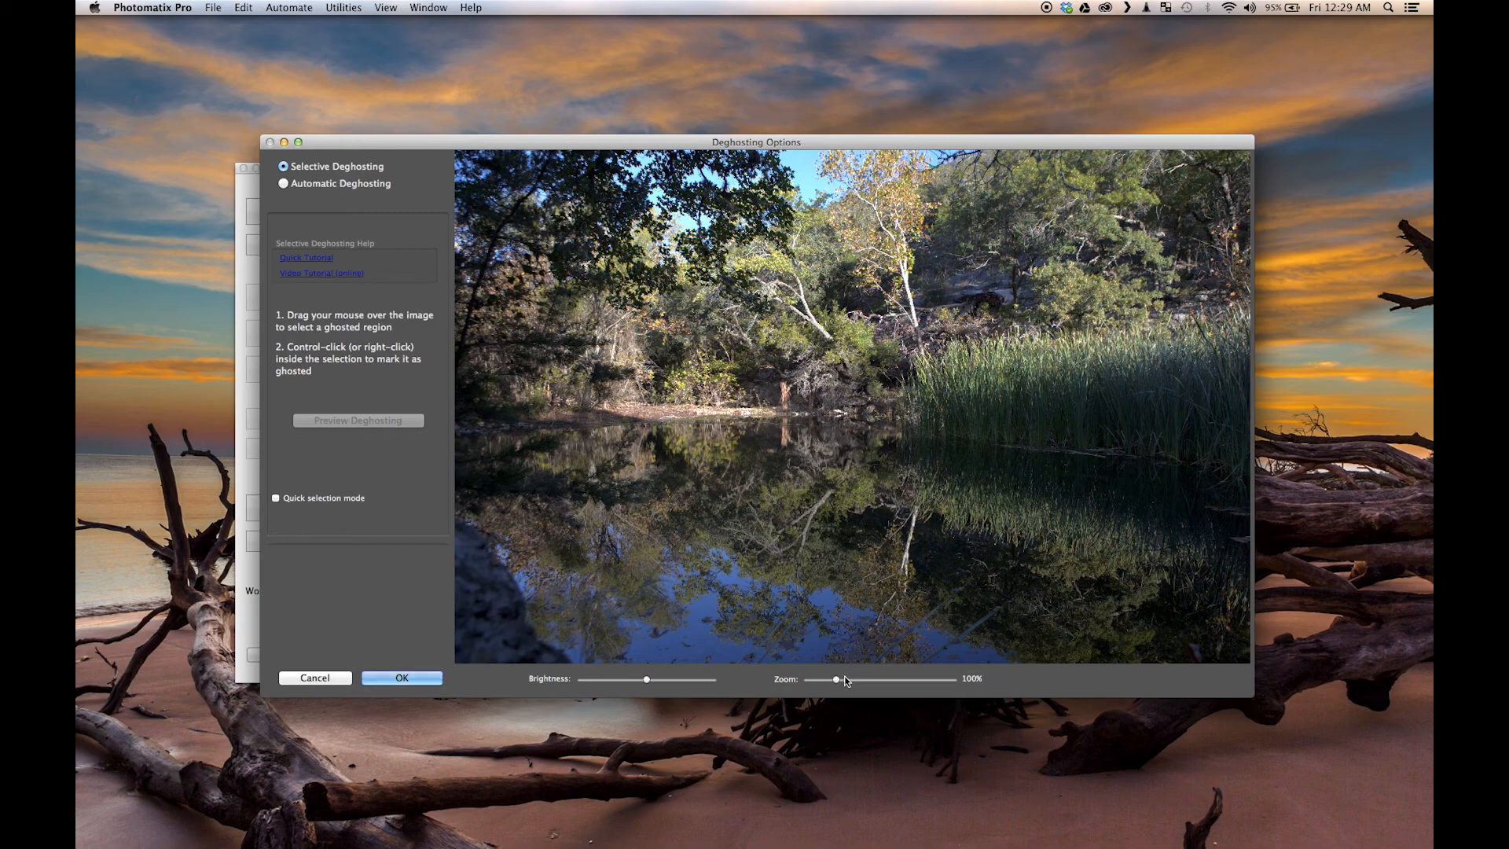
# - Zoom the preview to 198%, mark the area around the white tree trunk as ghosted and confirm the deghosting
pyautogui.moveTo(838, 684); pyautogui.dragTo(951, 681)
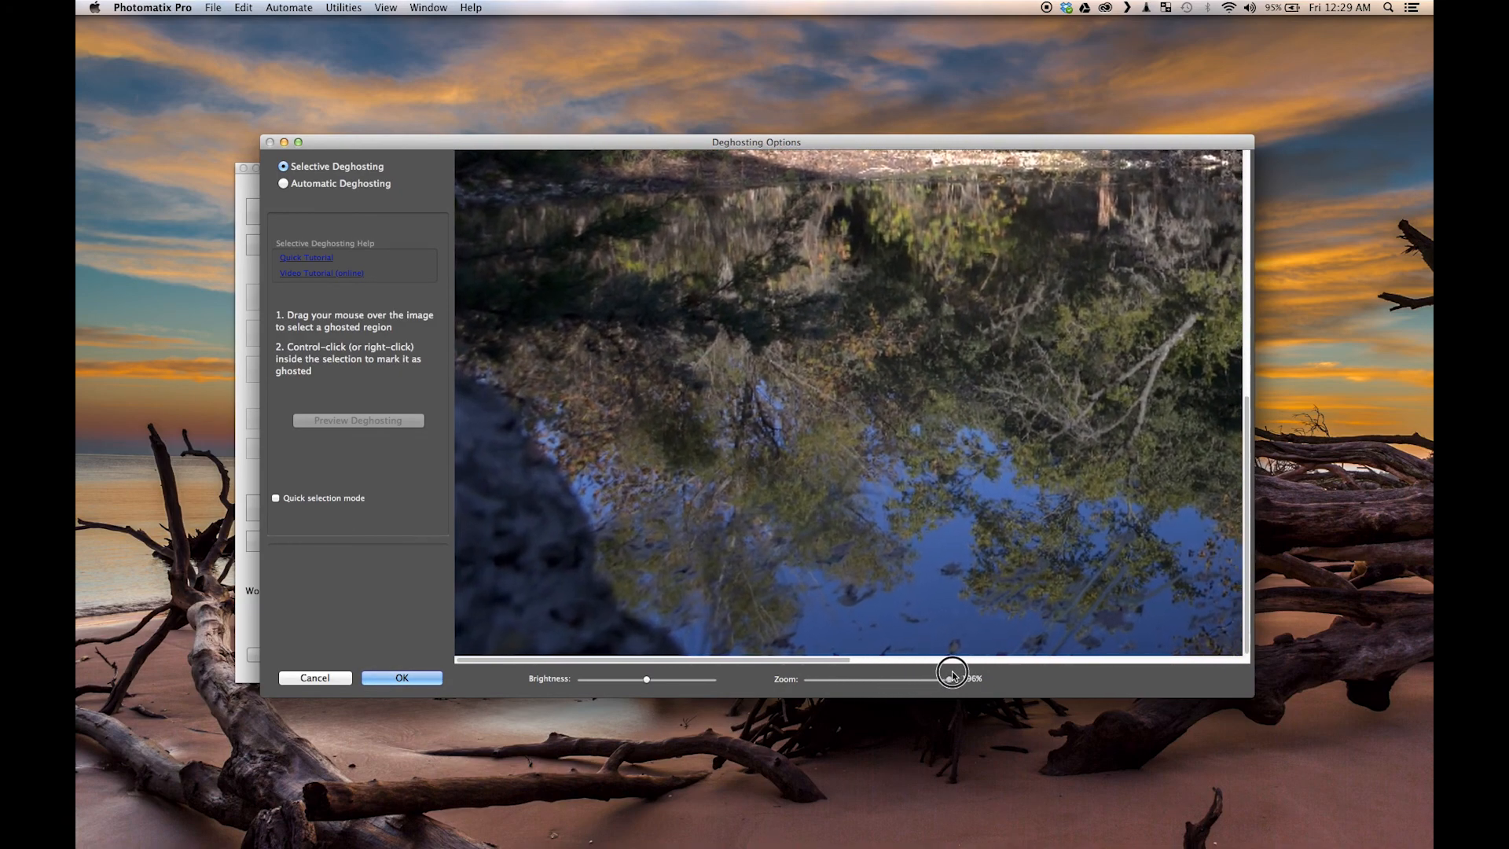
pyautogui.moveTo(1081, 276); pyautogui.dragTo(923, 409)
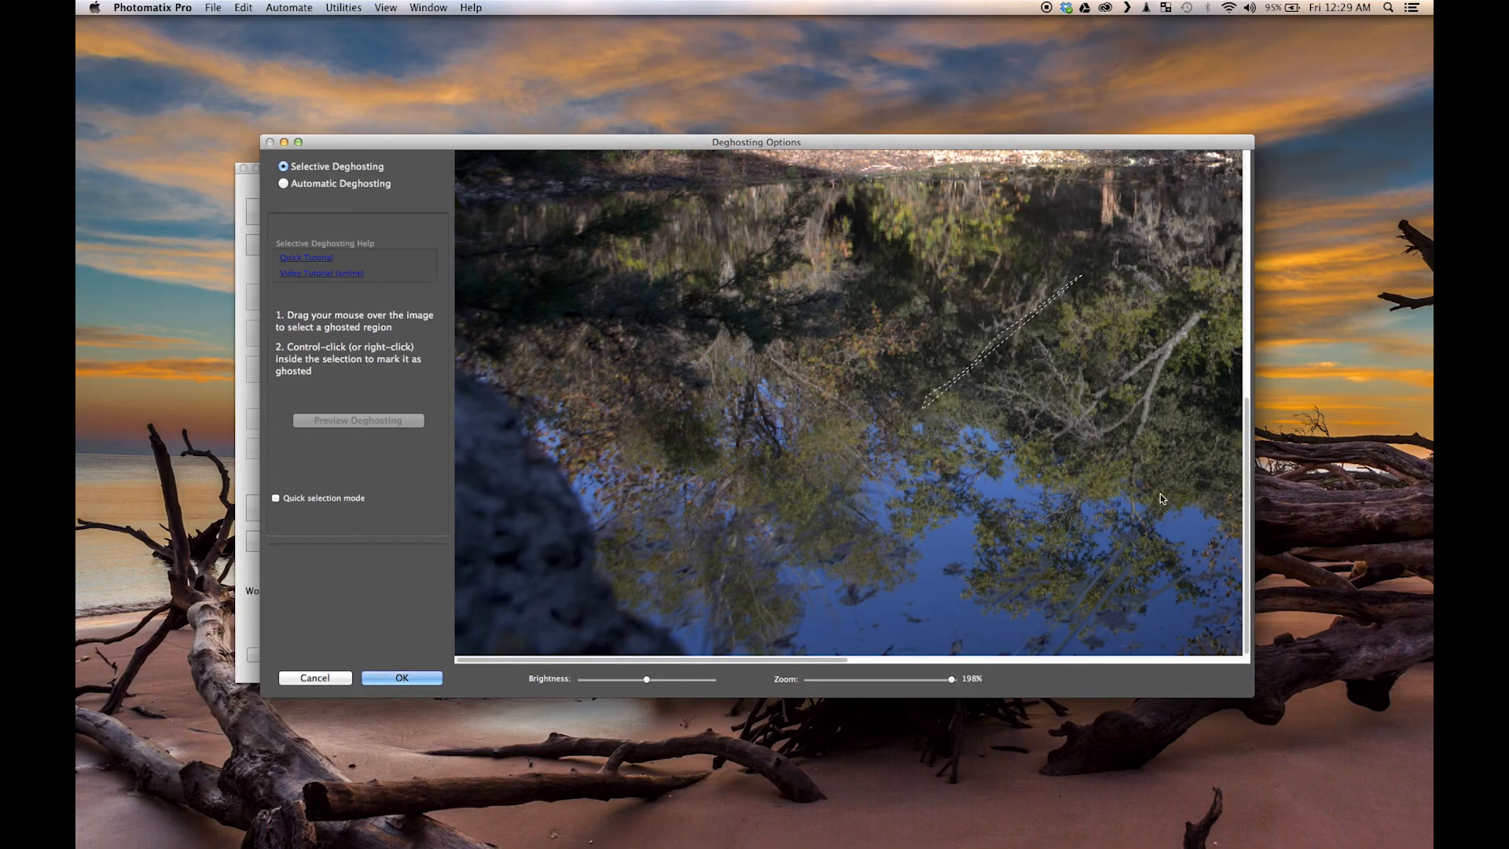
pyautogui.moveTo(1248, 494); pyautogui.dragTo(1249, 262)
pyautogui.moveTo(761, 663); pyautogui.dragTo(943, 662)
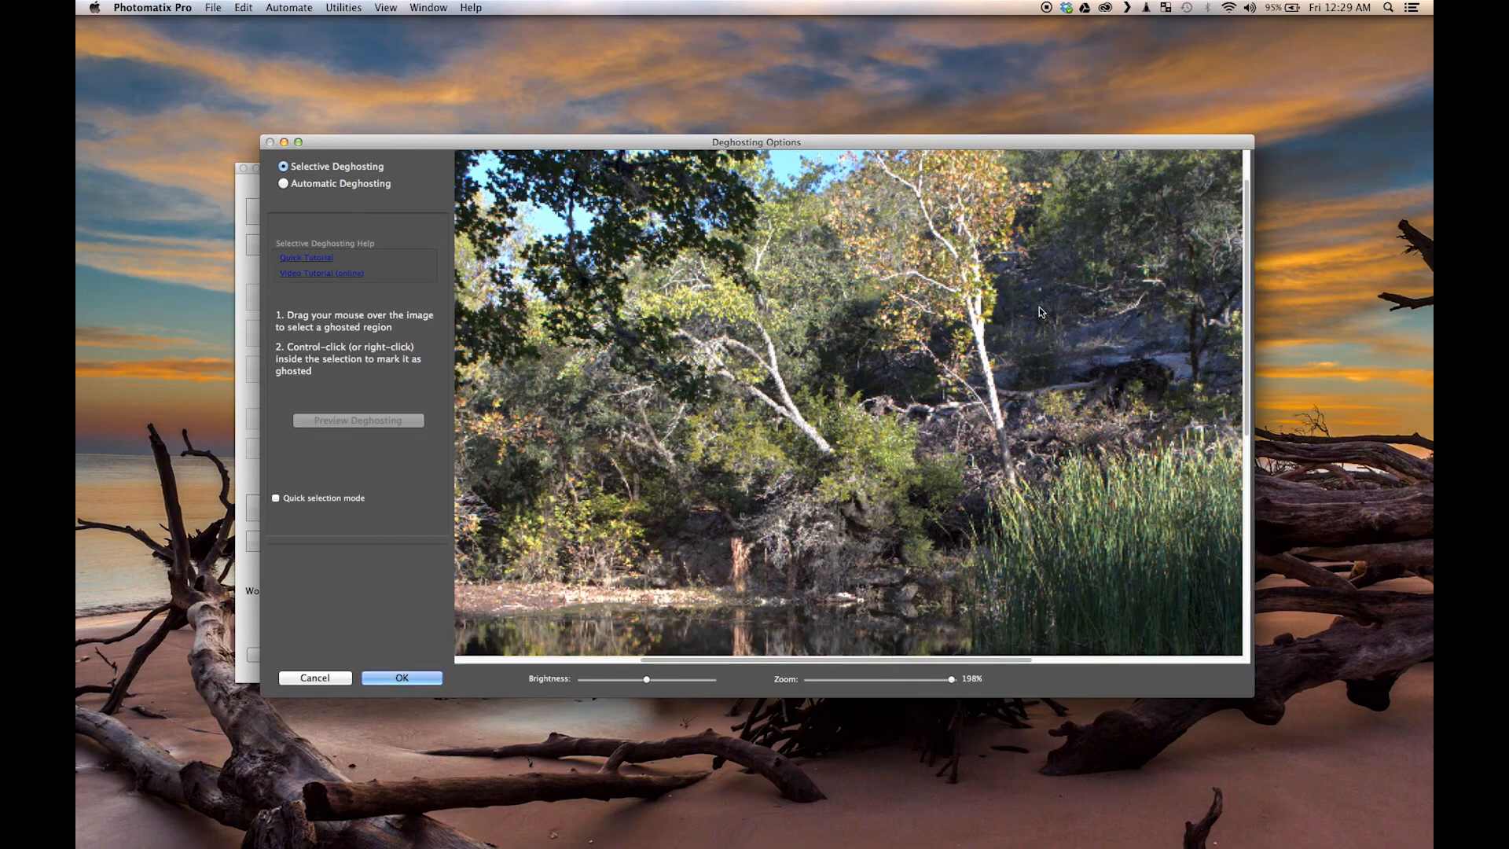
pyautogui.moveTo(1025, 282)
pyautogui.mouseDown()
pyautogui.moveTo(955, 251)
pyautogui.moveTo(812, 292)
pyautogui.moveTo(853, 420)
pyautogui.moveTo(1083, 359)
pyautogui.moveTo(1075, 281)
pyautogui.moveTo(1022, 277)
pyautogui.mouseUp()
pyautogui.rightClick(990, 321)
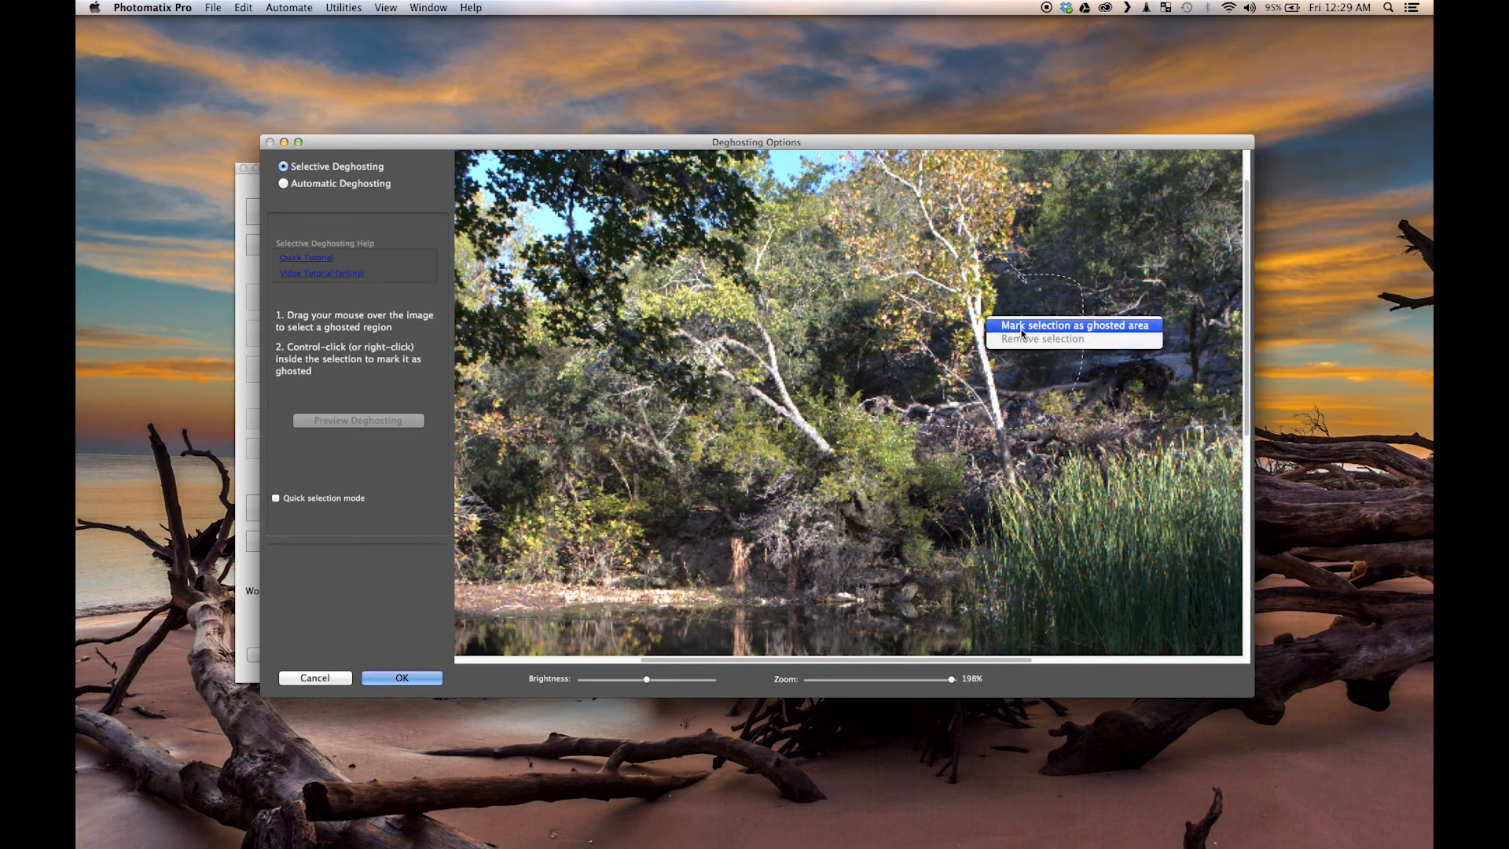
pyautogui.click(1022, 329)
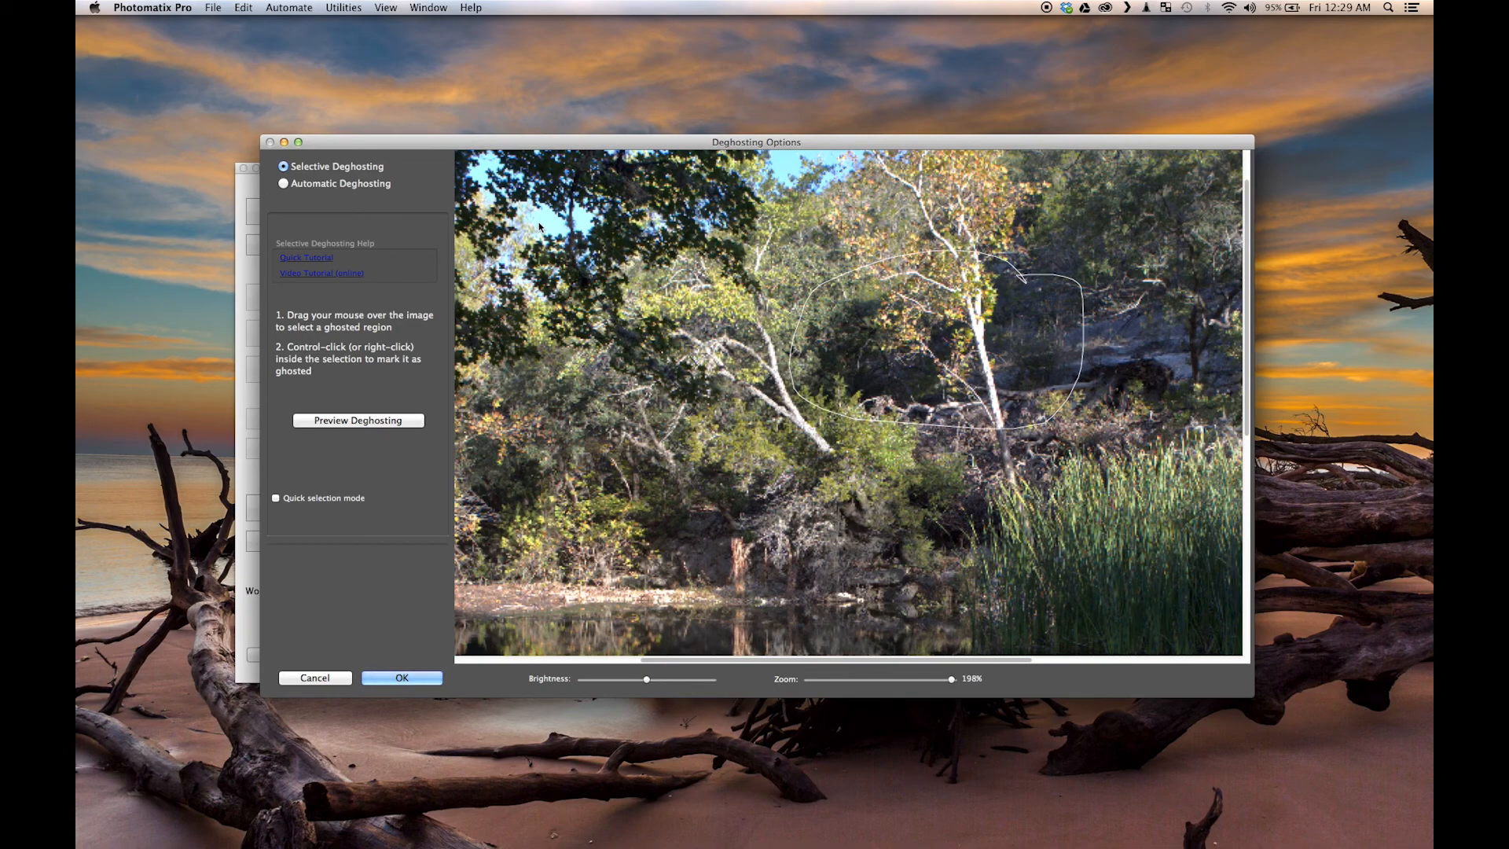
pyautogui.click(387, 677)
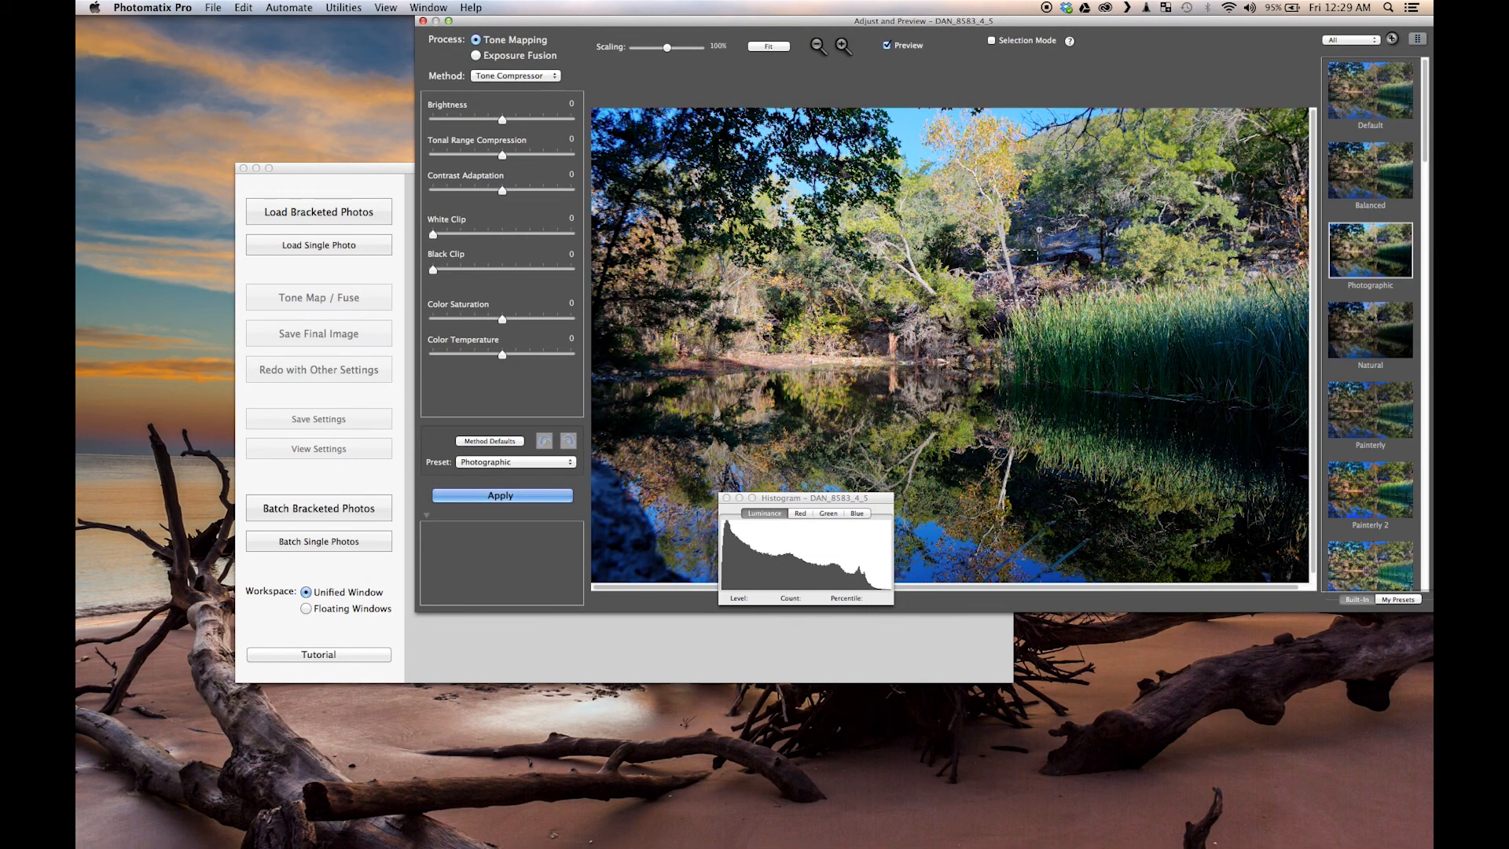
# - Arrange the preview and histogram windows and compare the Default, Balanced, Natural and Painterly 2 presets
pyautogui.moveTo(1211, 24); pyautogui.dragTo(1058, 115)
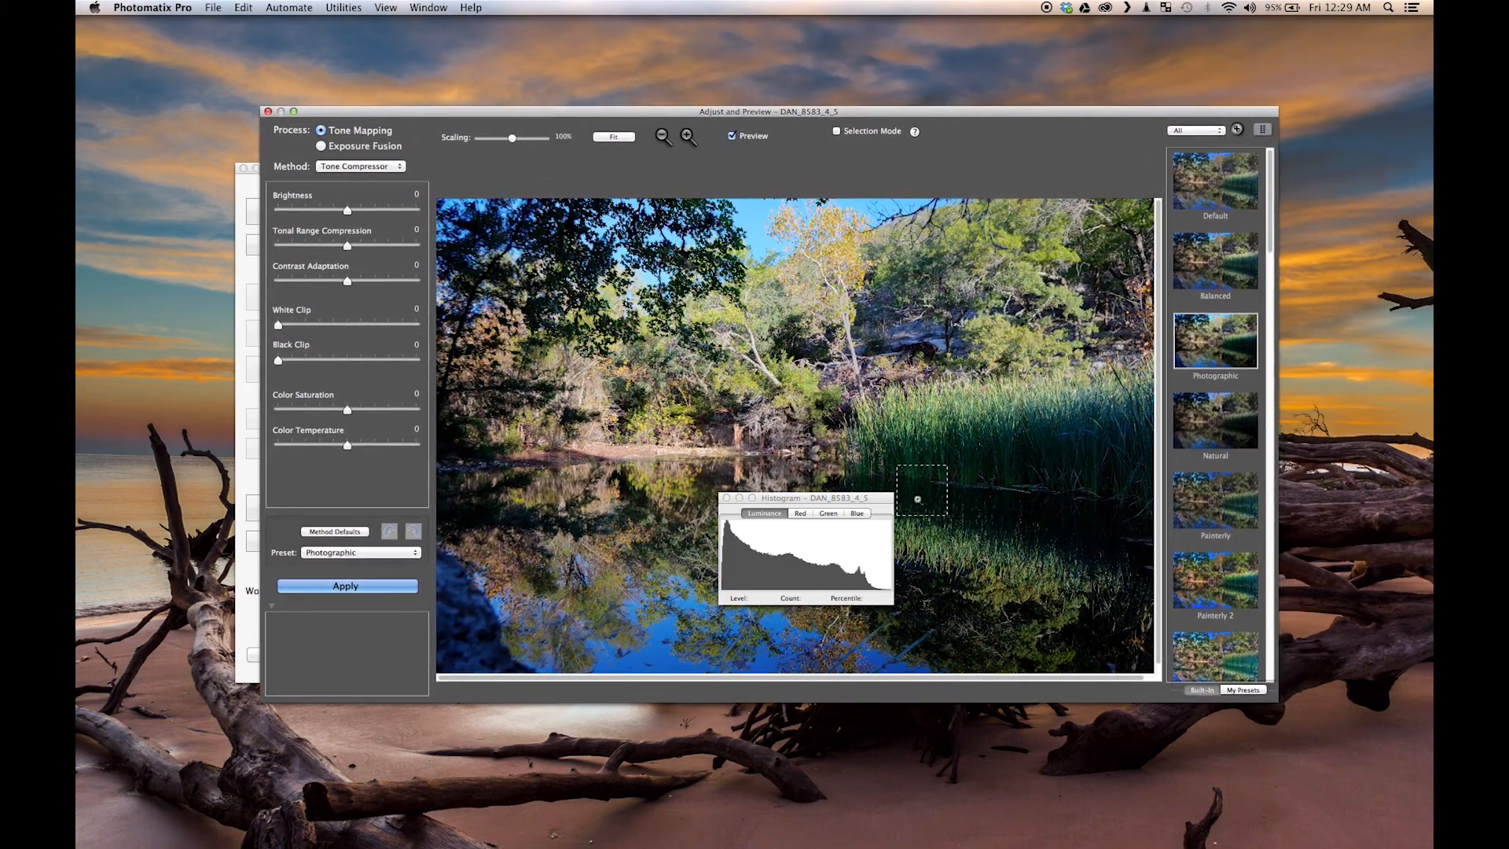
pyautogui.moveTo(843, 501); pyautogui.dragTo(376, 611)
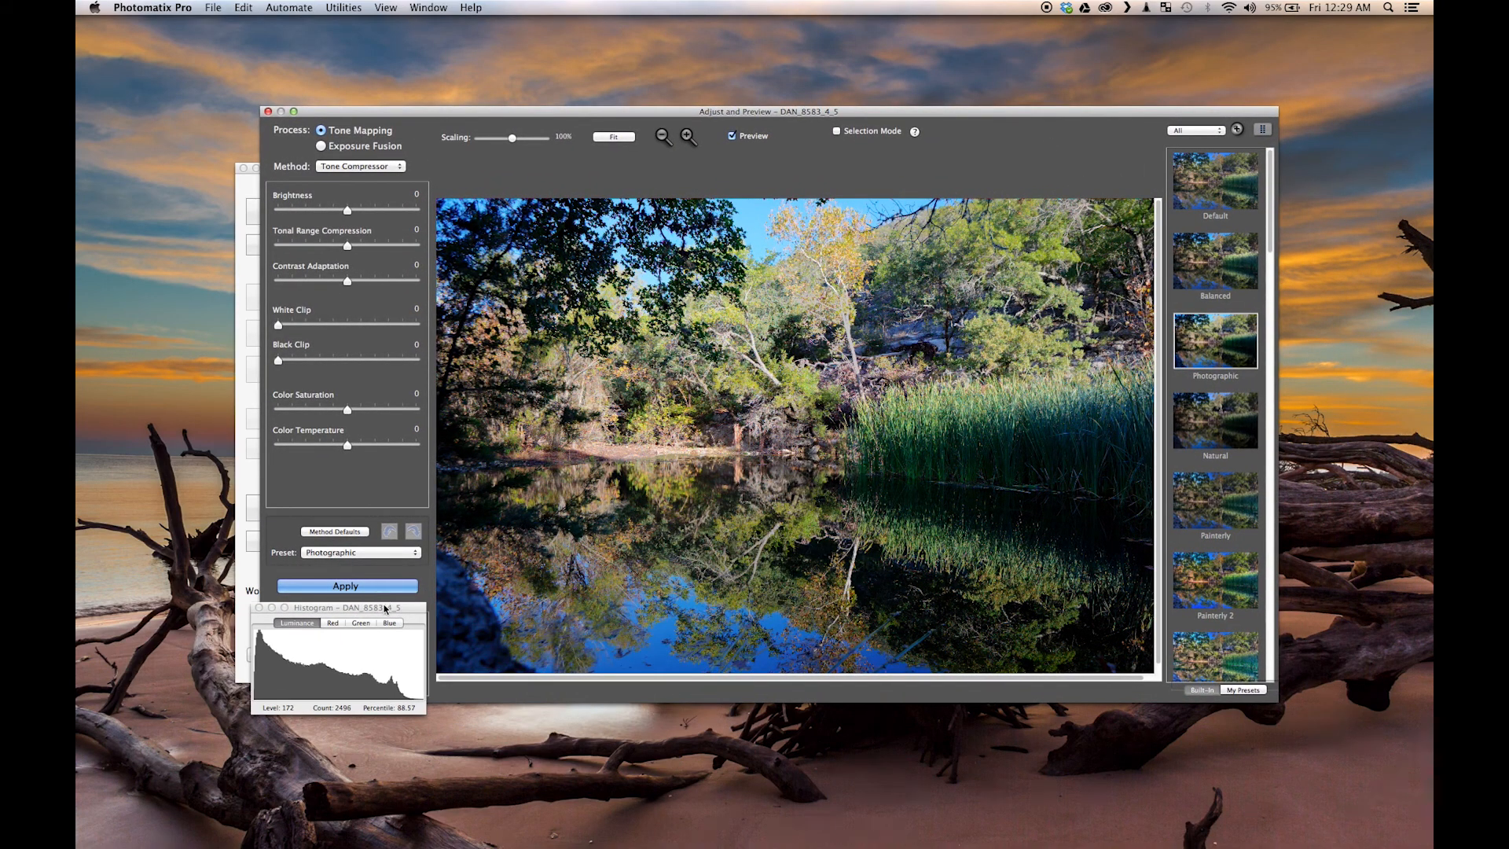
pyautogui.click(1217, 188)
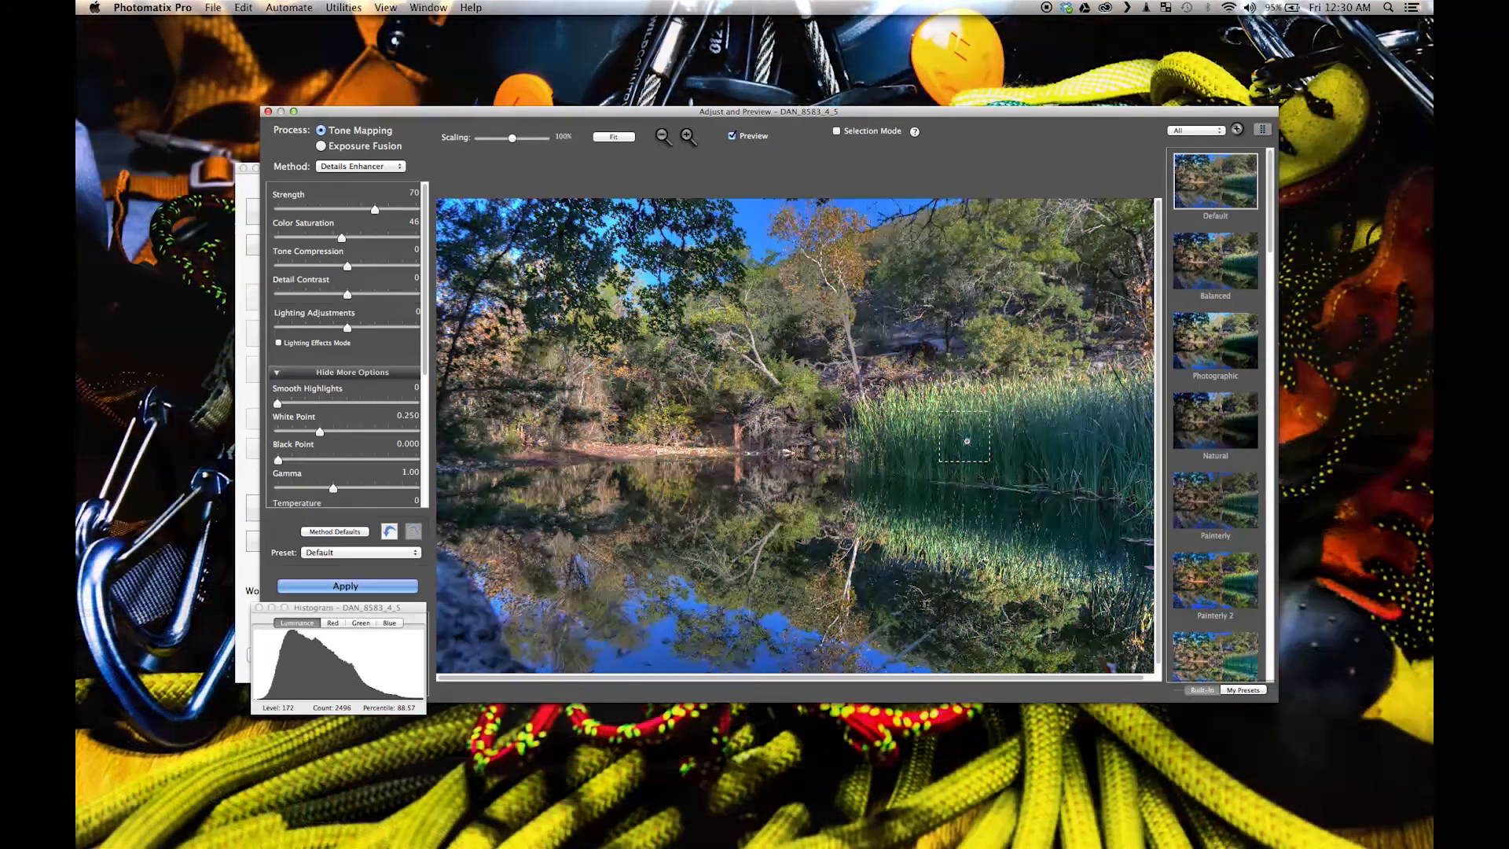
pyautogui.click(1221, 279)
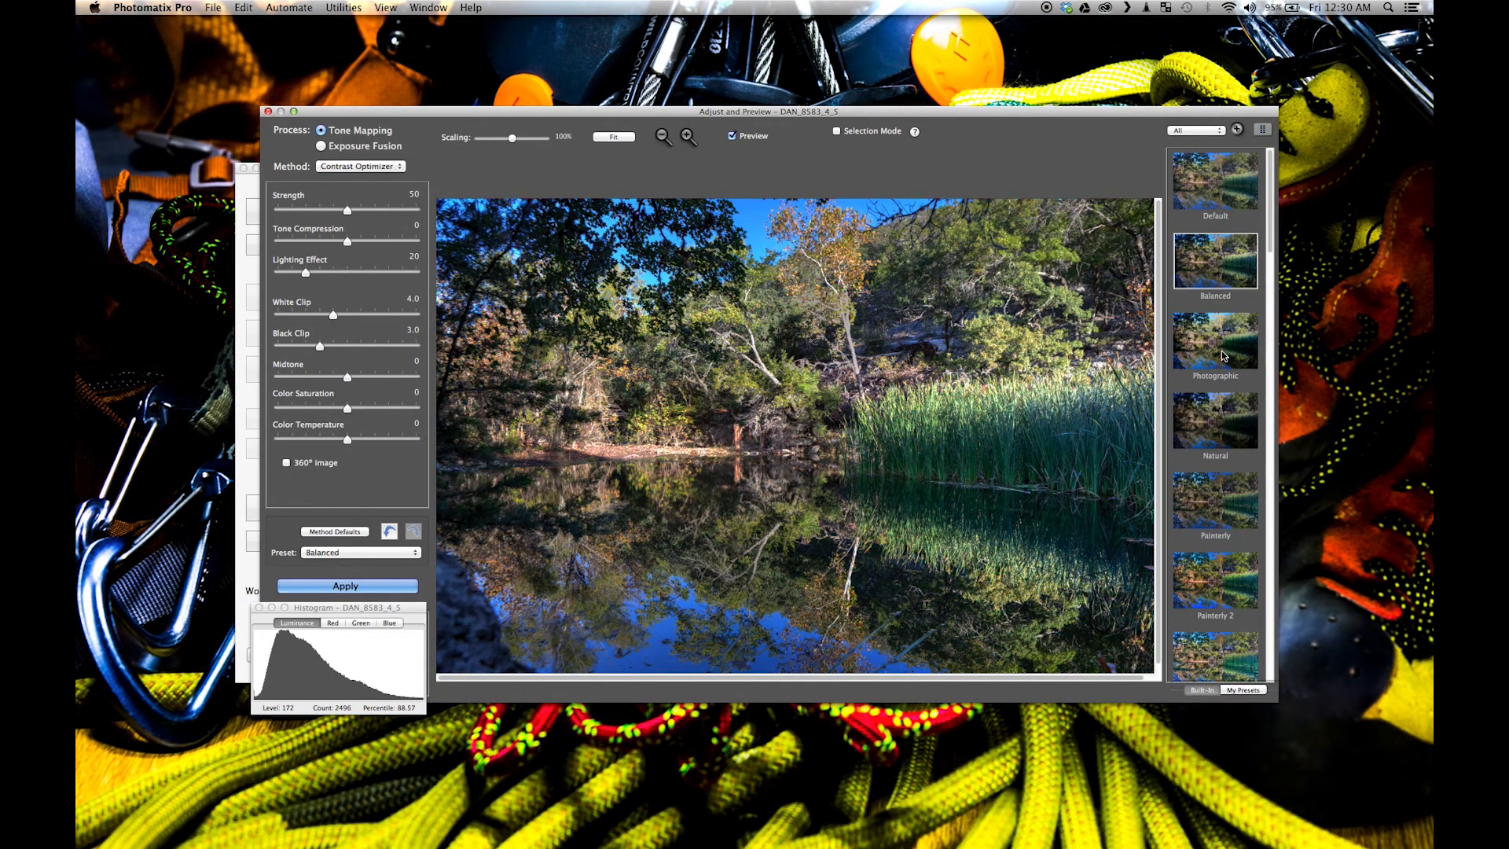
pyautogui.click(1234, 425)
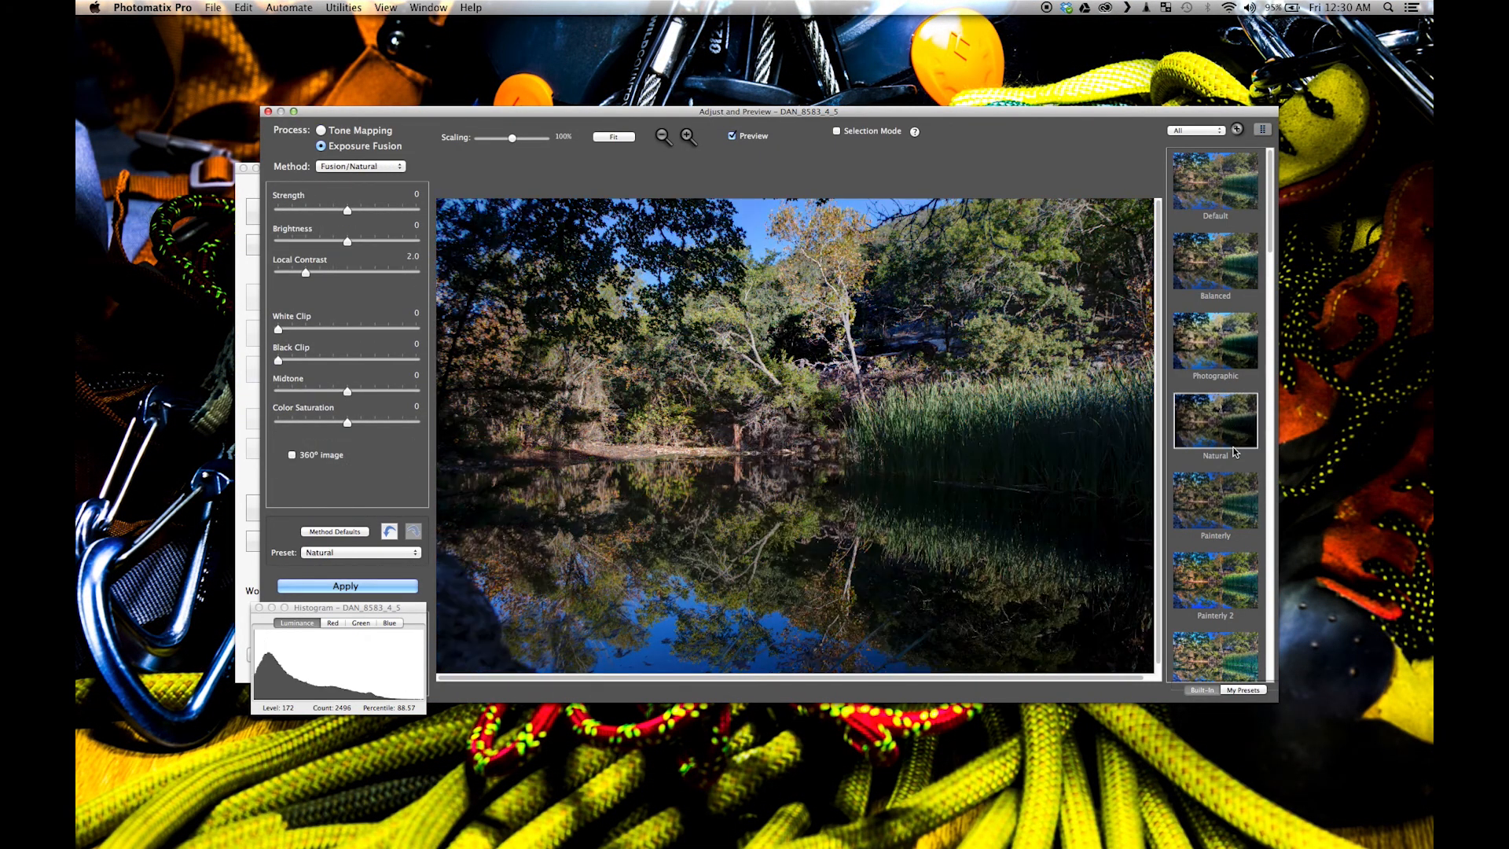
pyautogui.click(1209, 566)
# - Apply the Default tone mapping preset to the merged image and finish without added contrast
pyautogui.click(1221, 172)
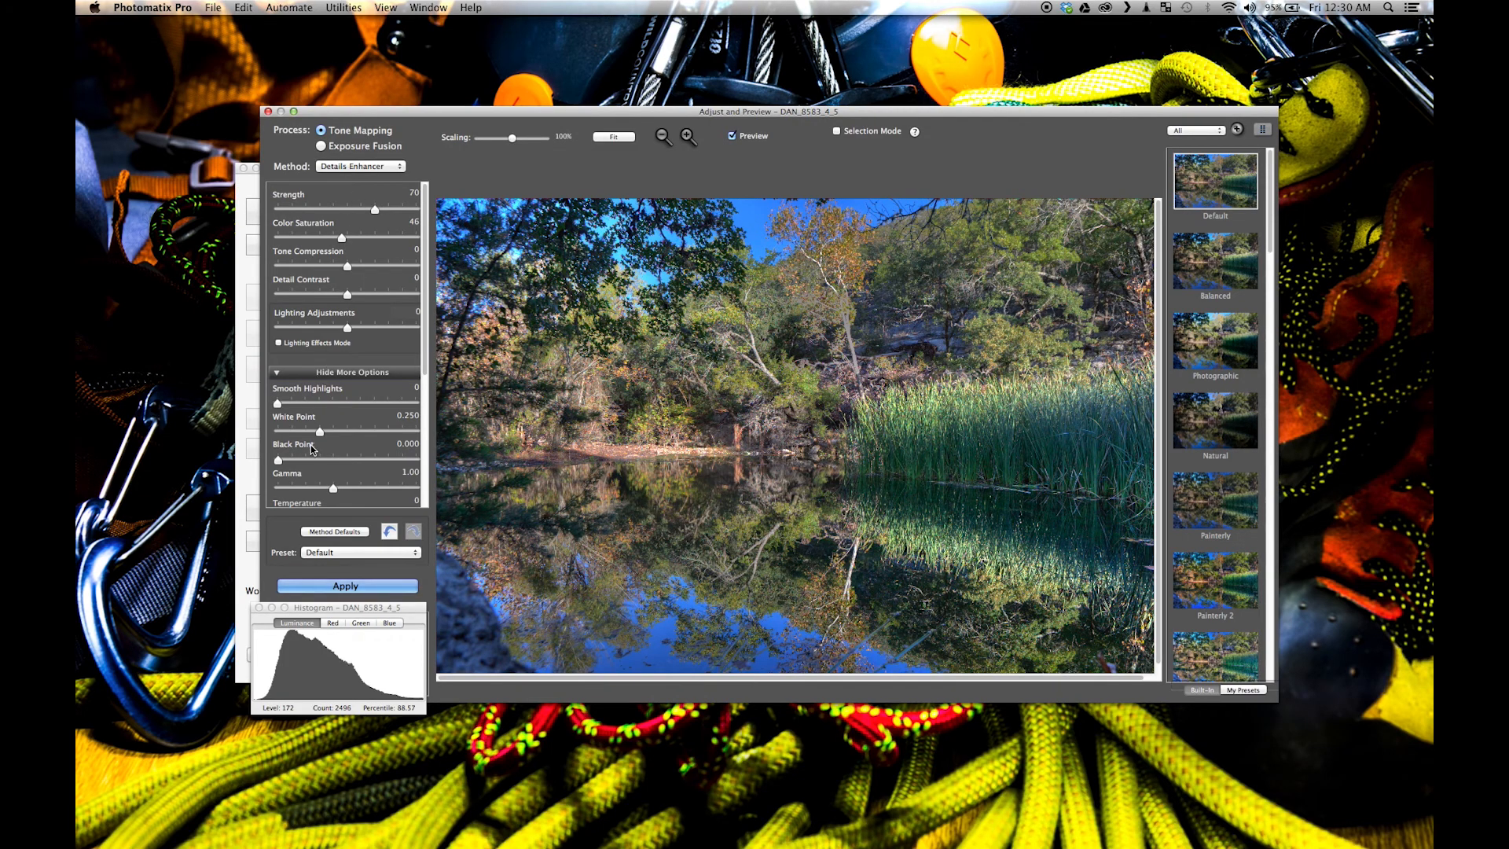
pyautogui.click(340, 587)
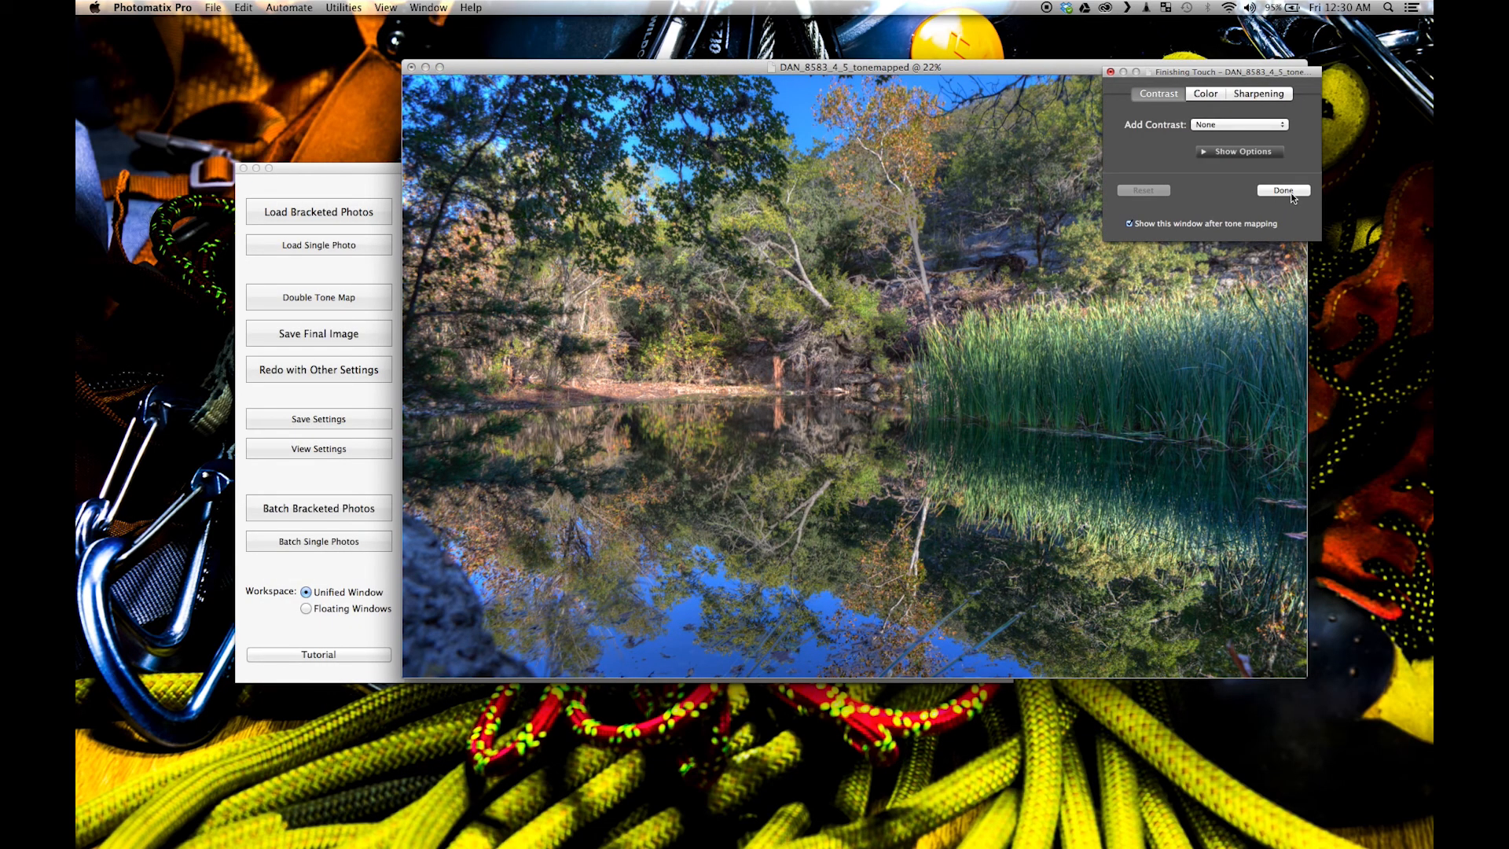
pyautogui.click(1279, 192)
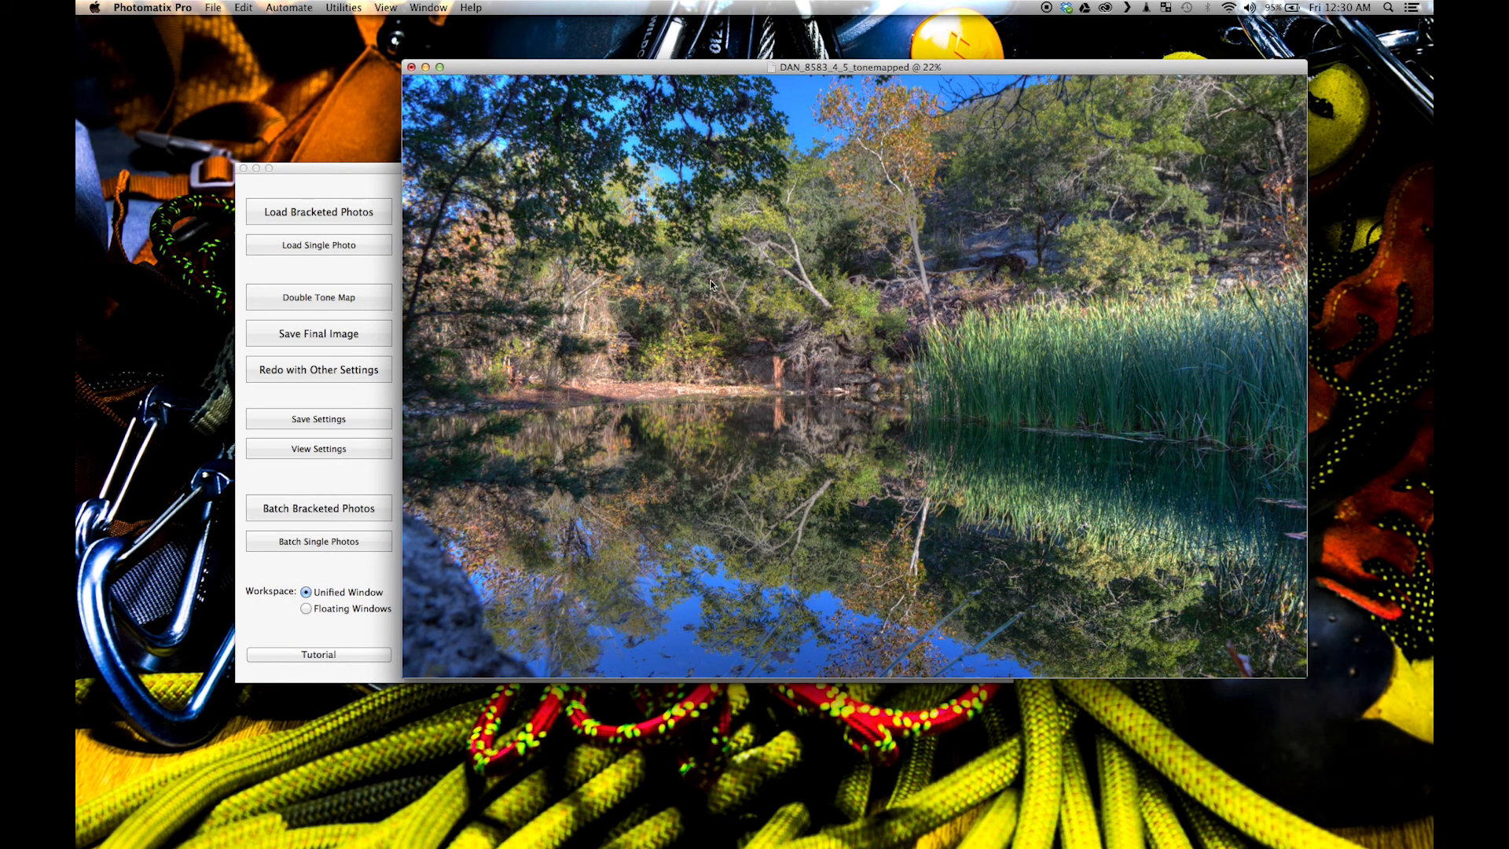
# - Save the tone-mapped image to the Desktop as "Swamp Pic HDR" in TIFF 16-bit format and close its window
pyautogui.click(365, 342)
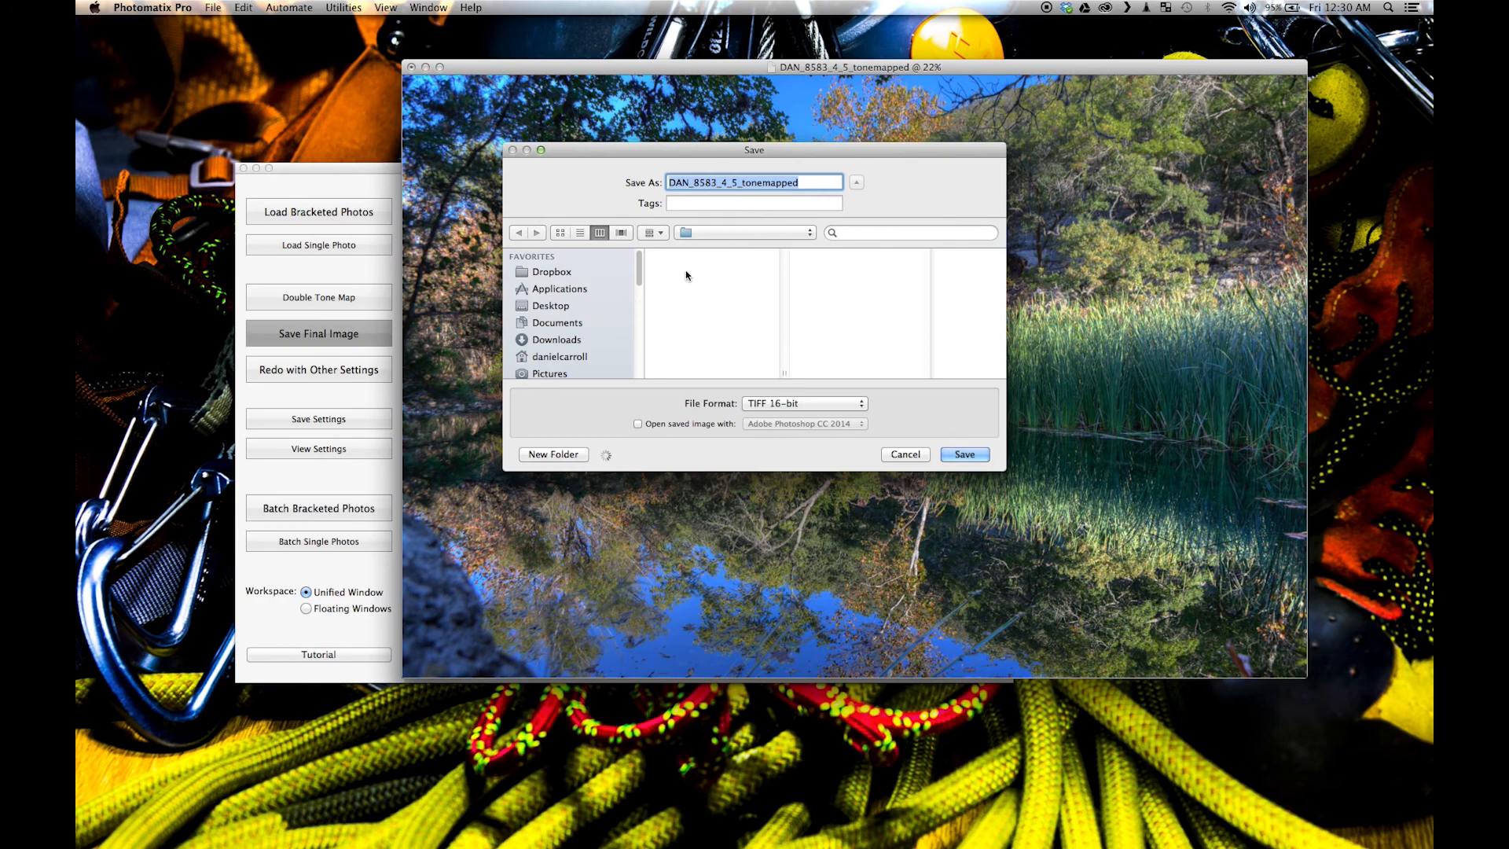
pyautogui.click(556, 308)
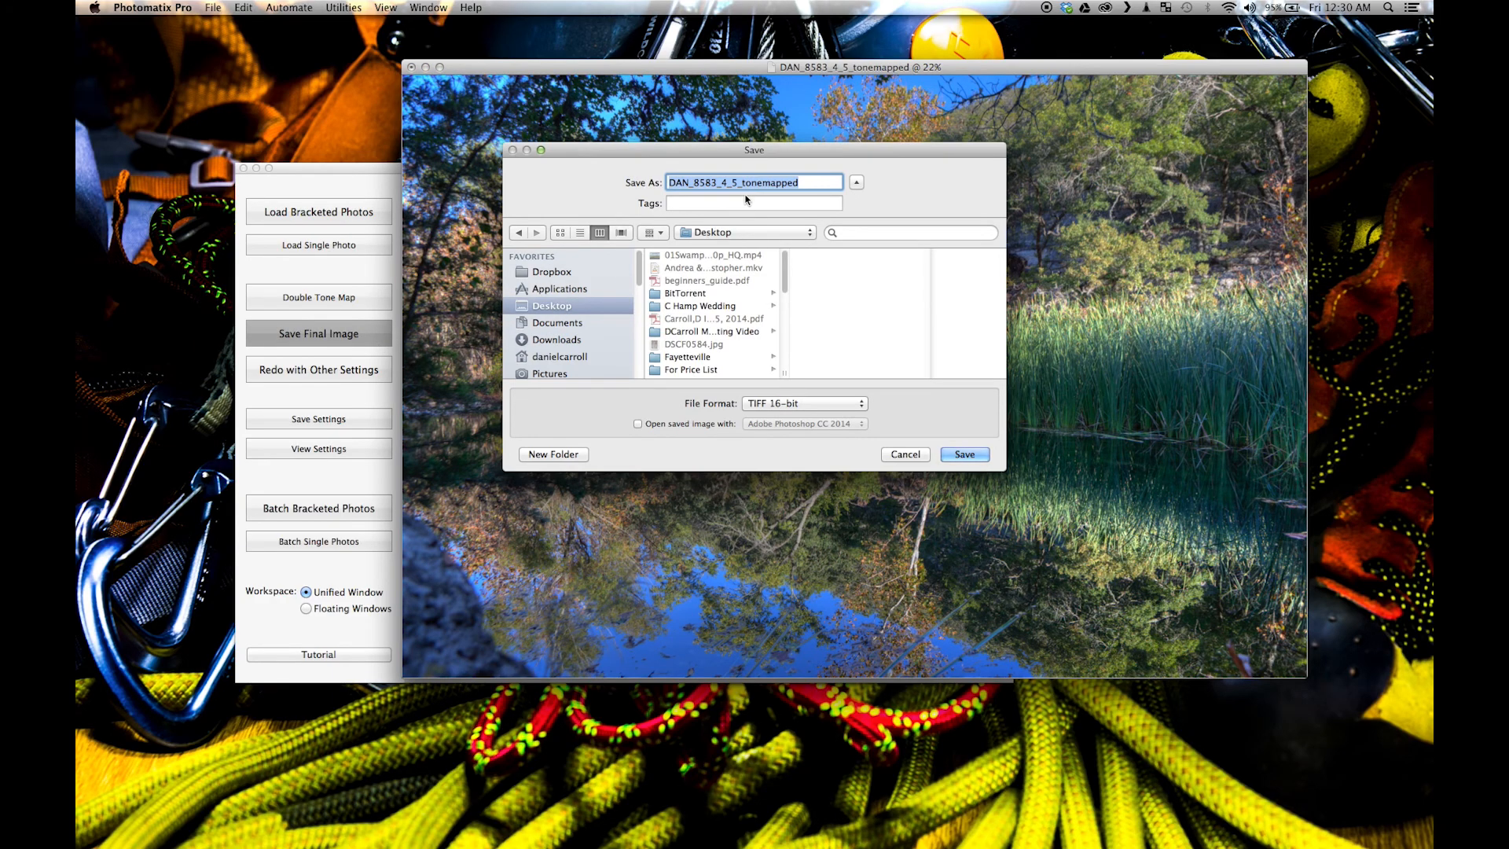
pyautogui.write('Swamp Pic HDR')
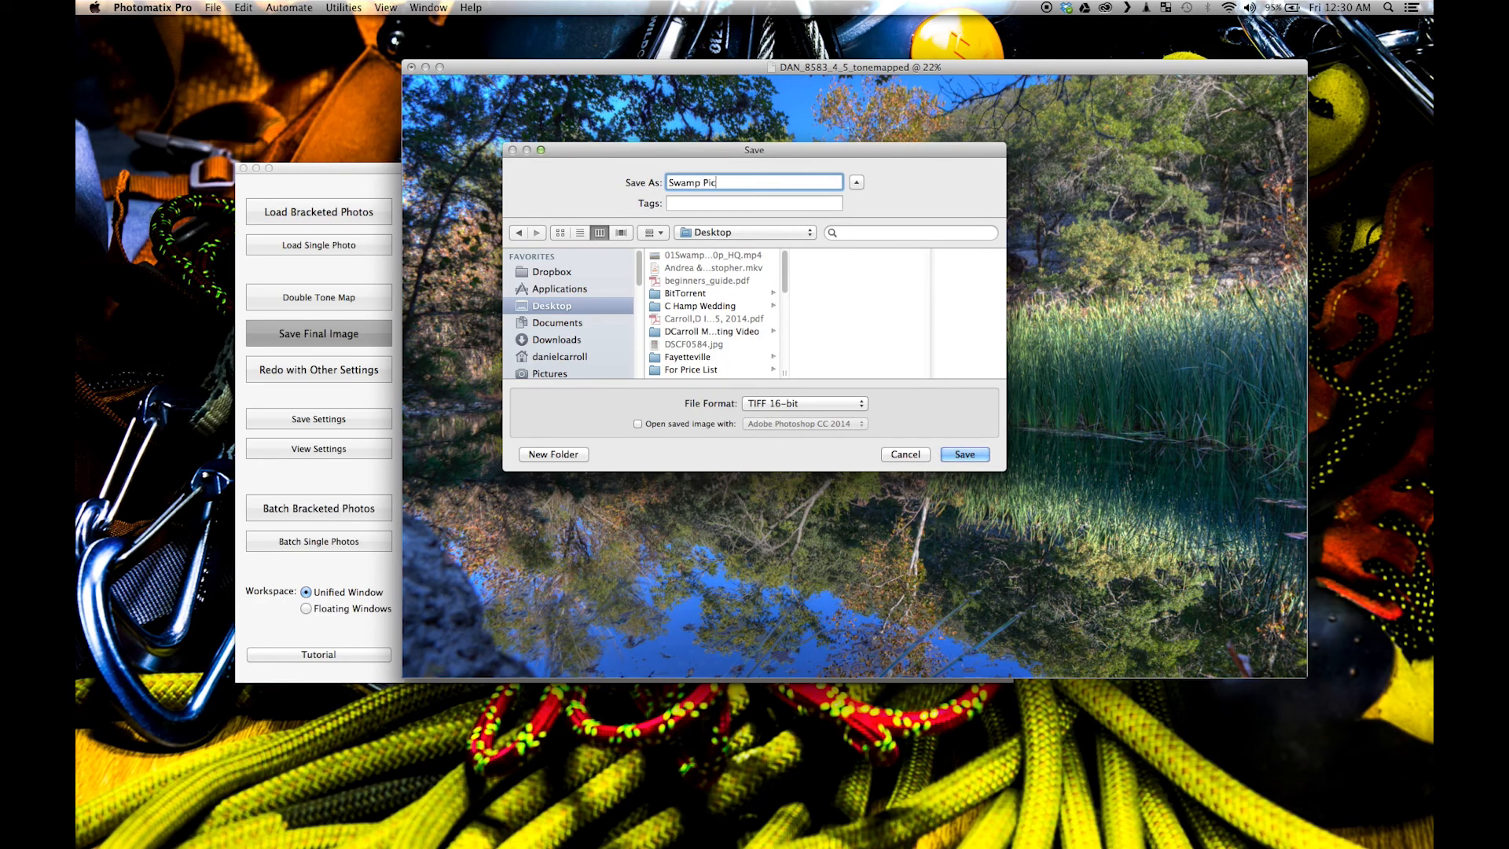
pyautogui.click(761, 408)
pyautogui.click(770, 407)
pyautogui.click(966, 455)
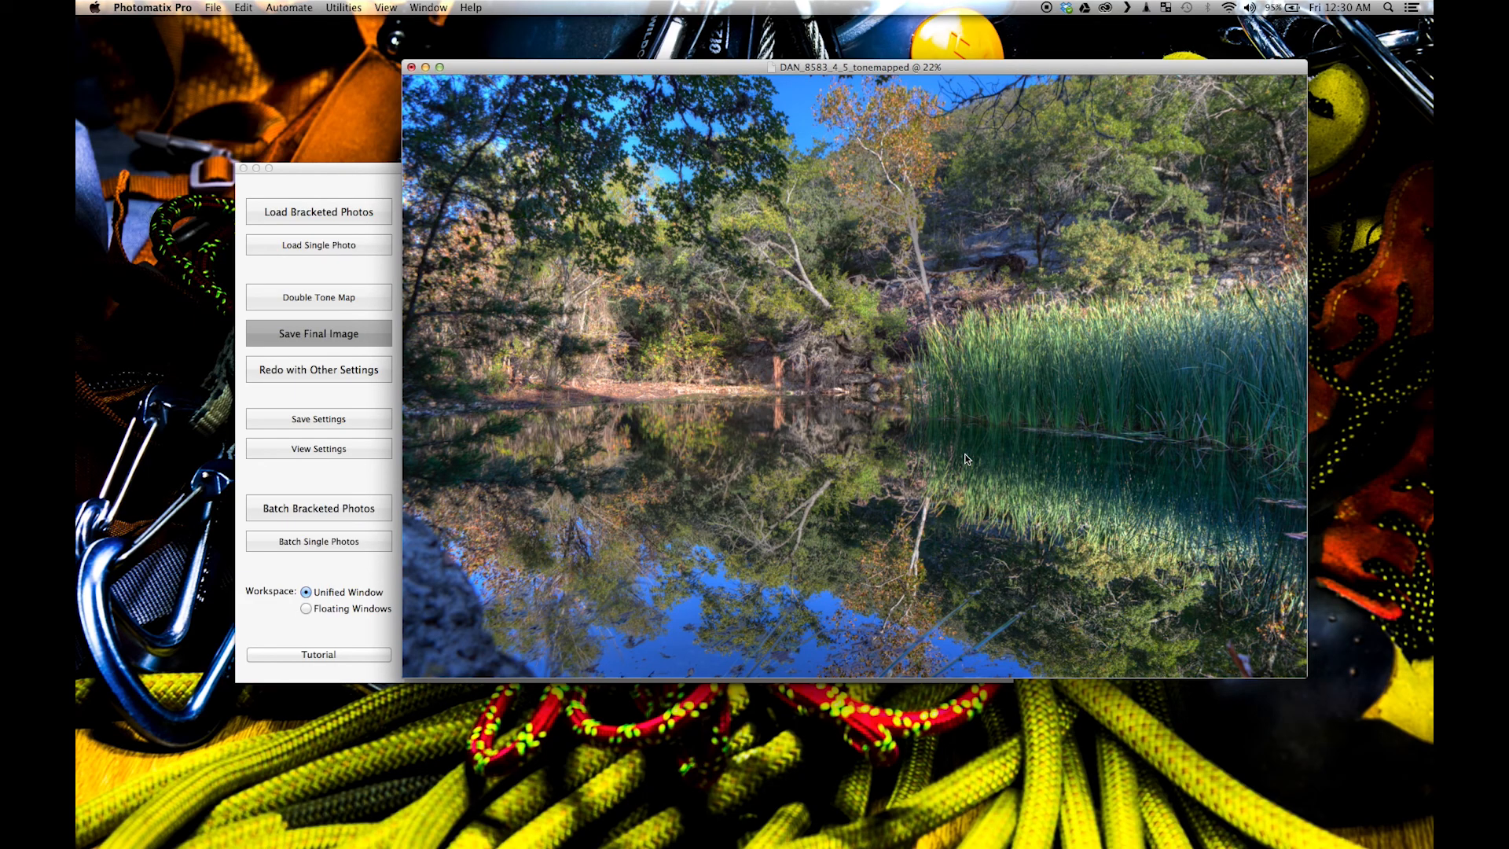
pyautogui.click(412, 68)
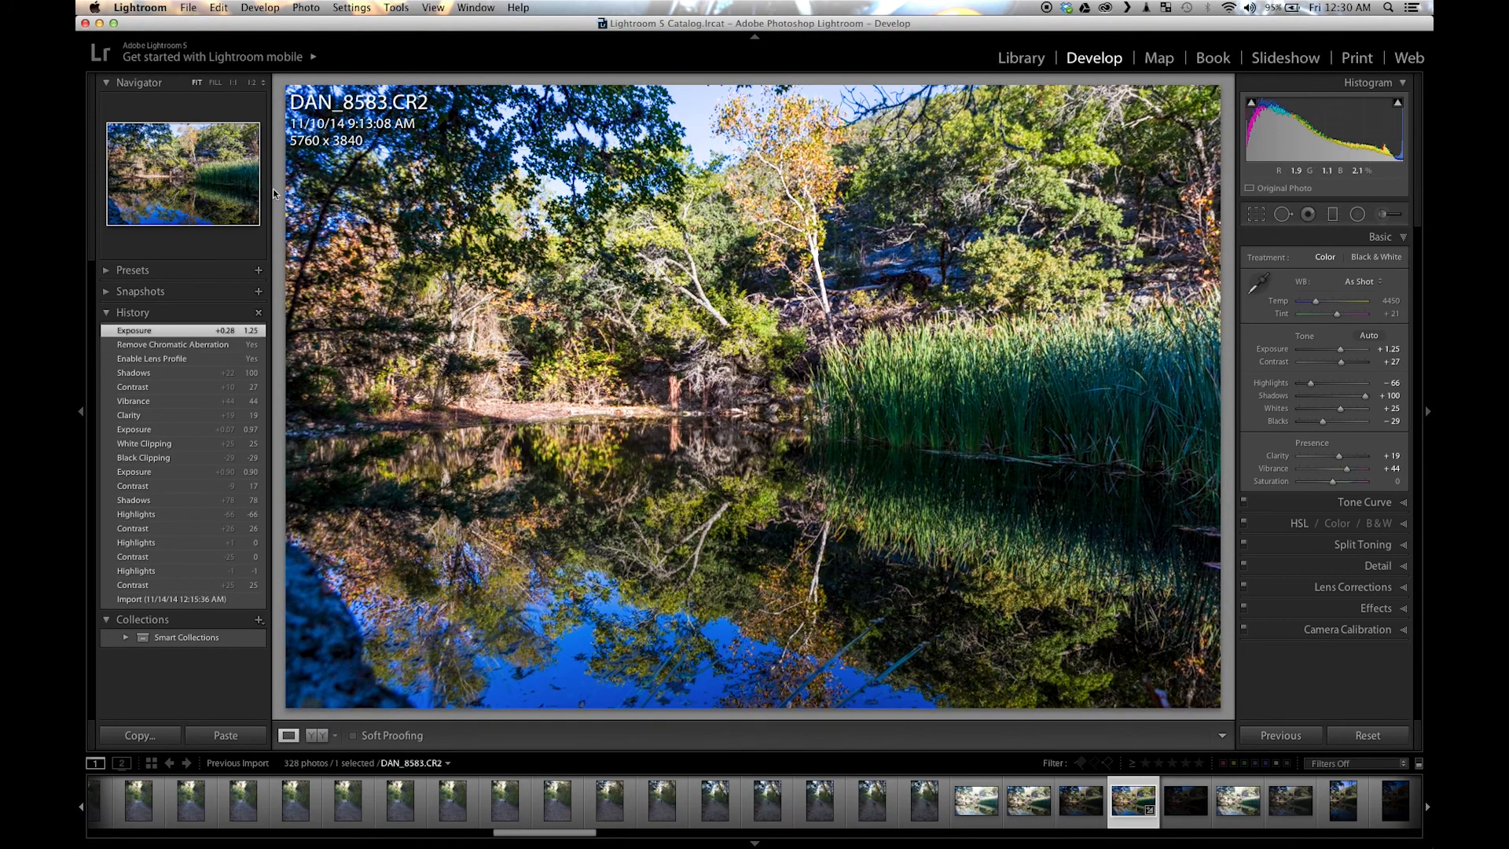
# - Switch to Lightroom and import only the Swamp Pic HDR TIFF from the Desktop into the catalog
pyautogui.click(1032, 63)
pyautogui.click(151, 737)
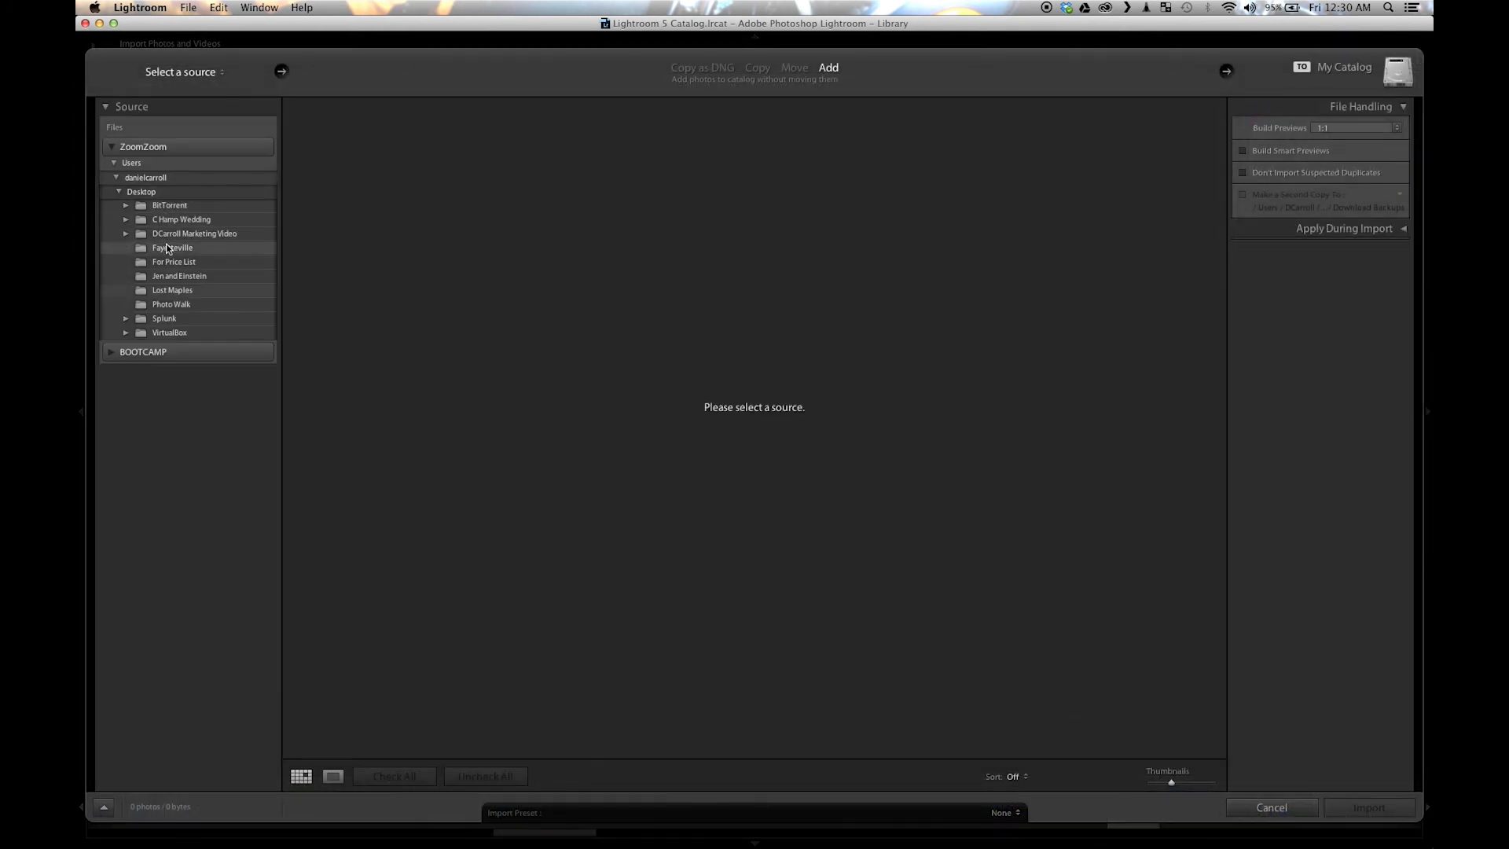
pyautogui.click(154, 193)
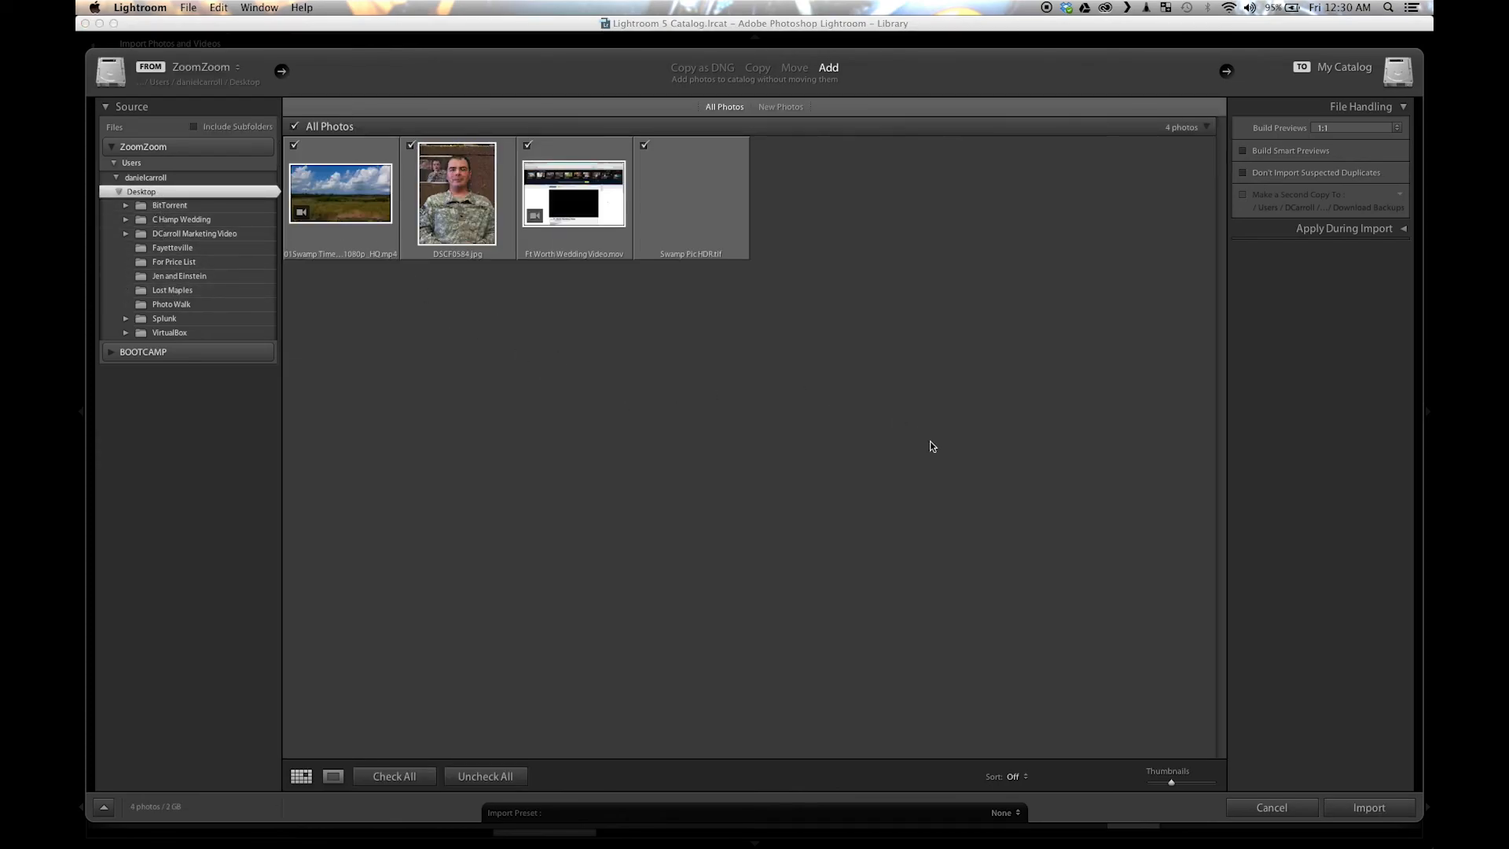
pyautogui.click(474, 776)
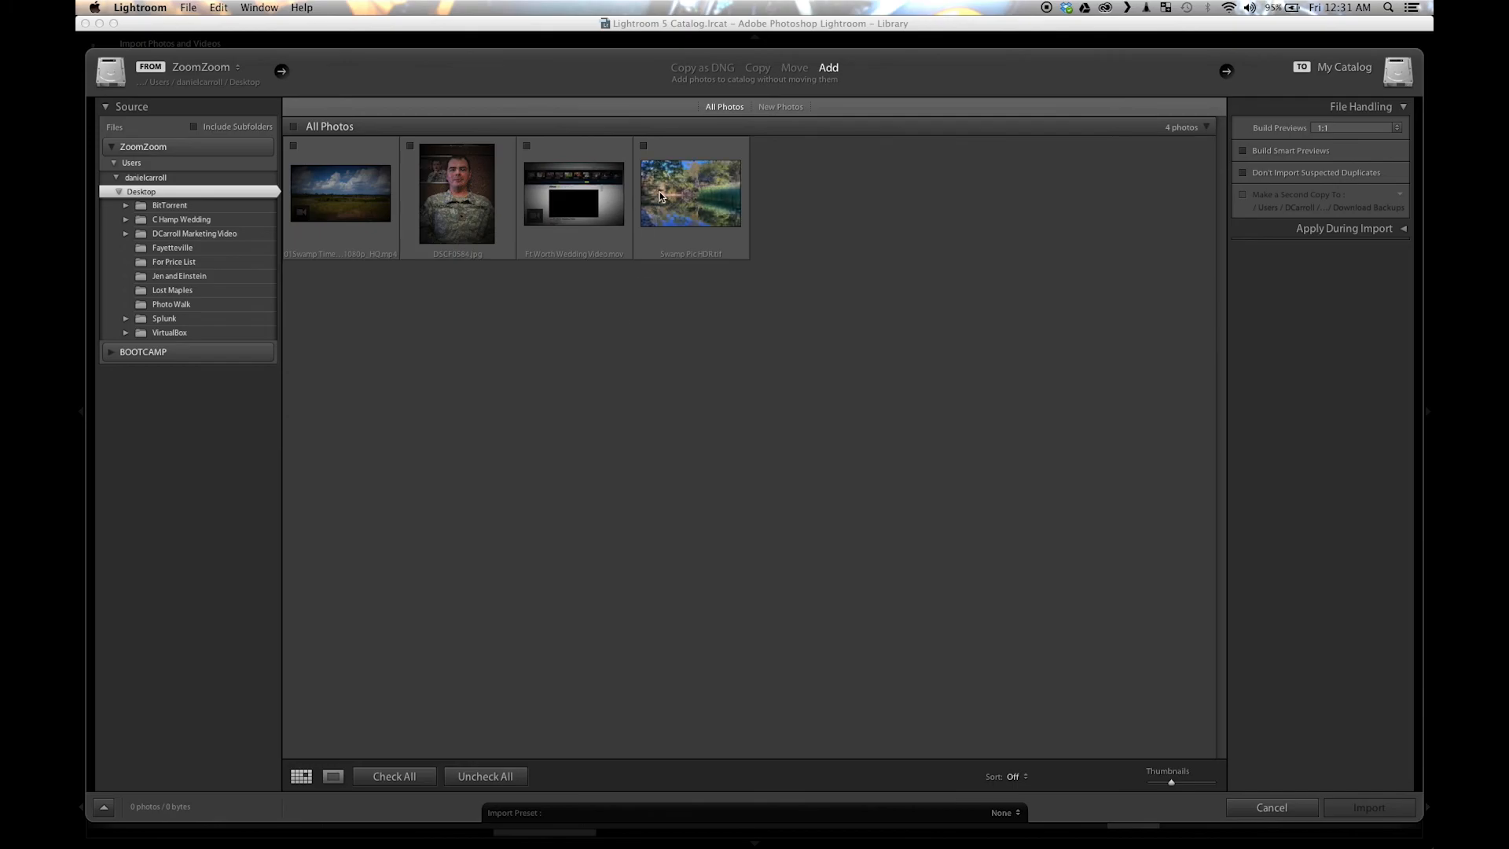
pyautogui.click(644, 146)
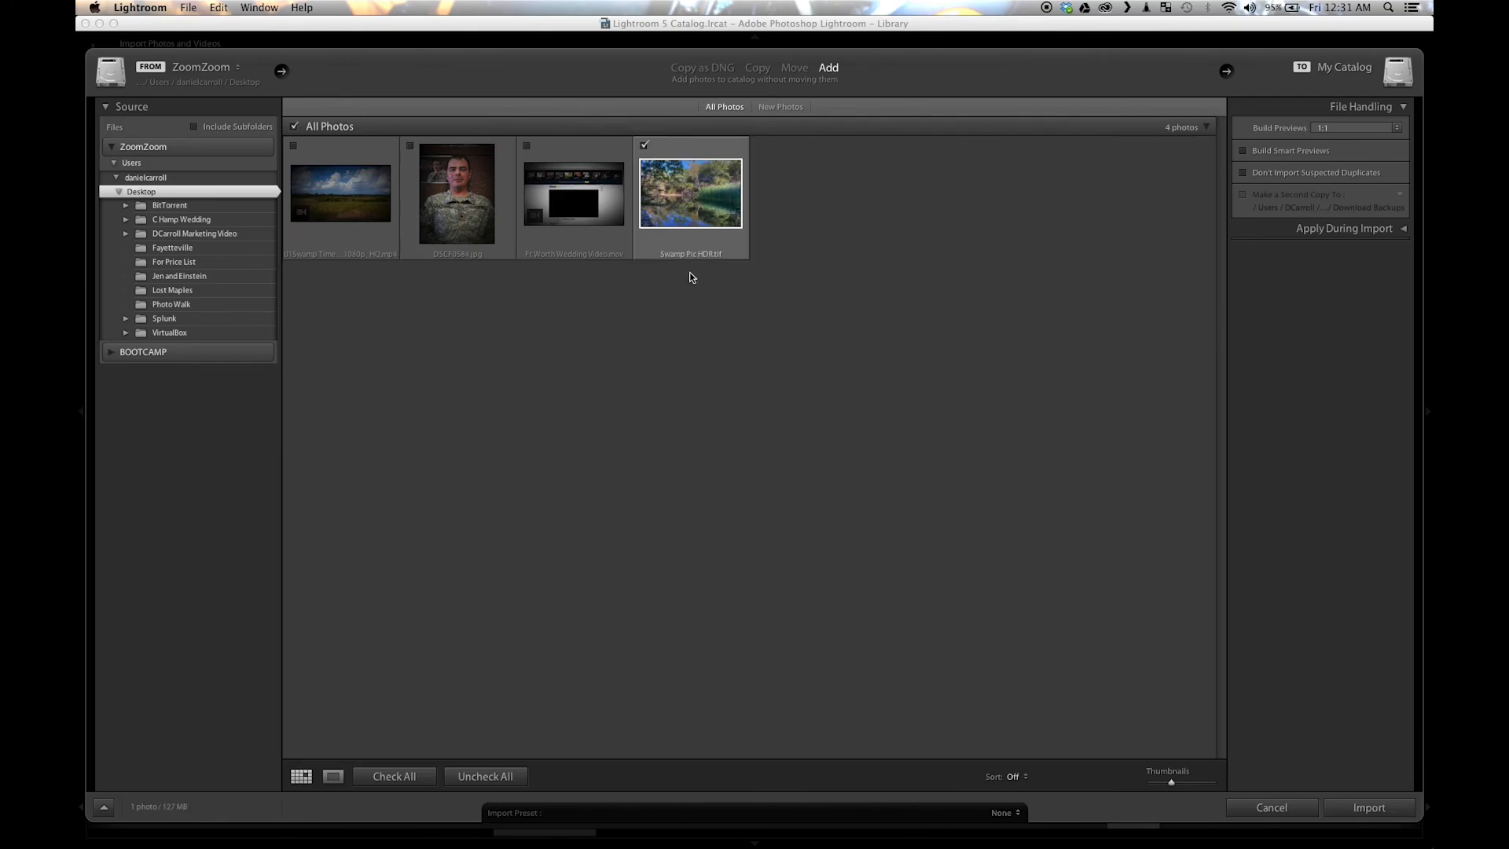
pyautogui.click(1368, 808)
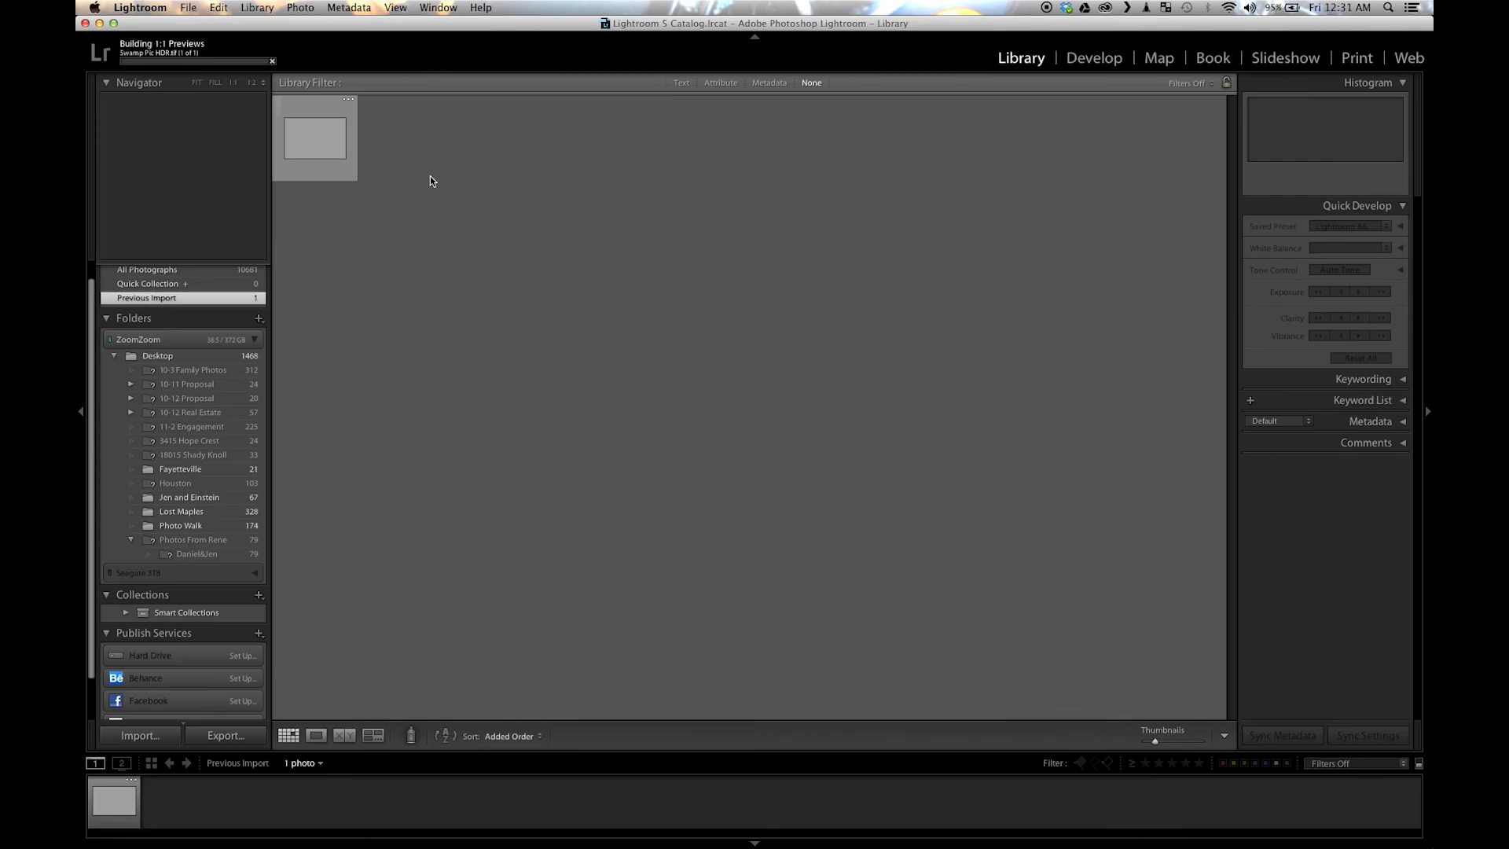
# - Develop Swamp Pic HDR.tif with Exposure +0.90, Contrast +38, Highlights -100, Shadows +96, Whites +44, Blacks -63, Clarity +25 and Vibrance +18
pyautogui.click(1092, 58)
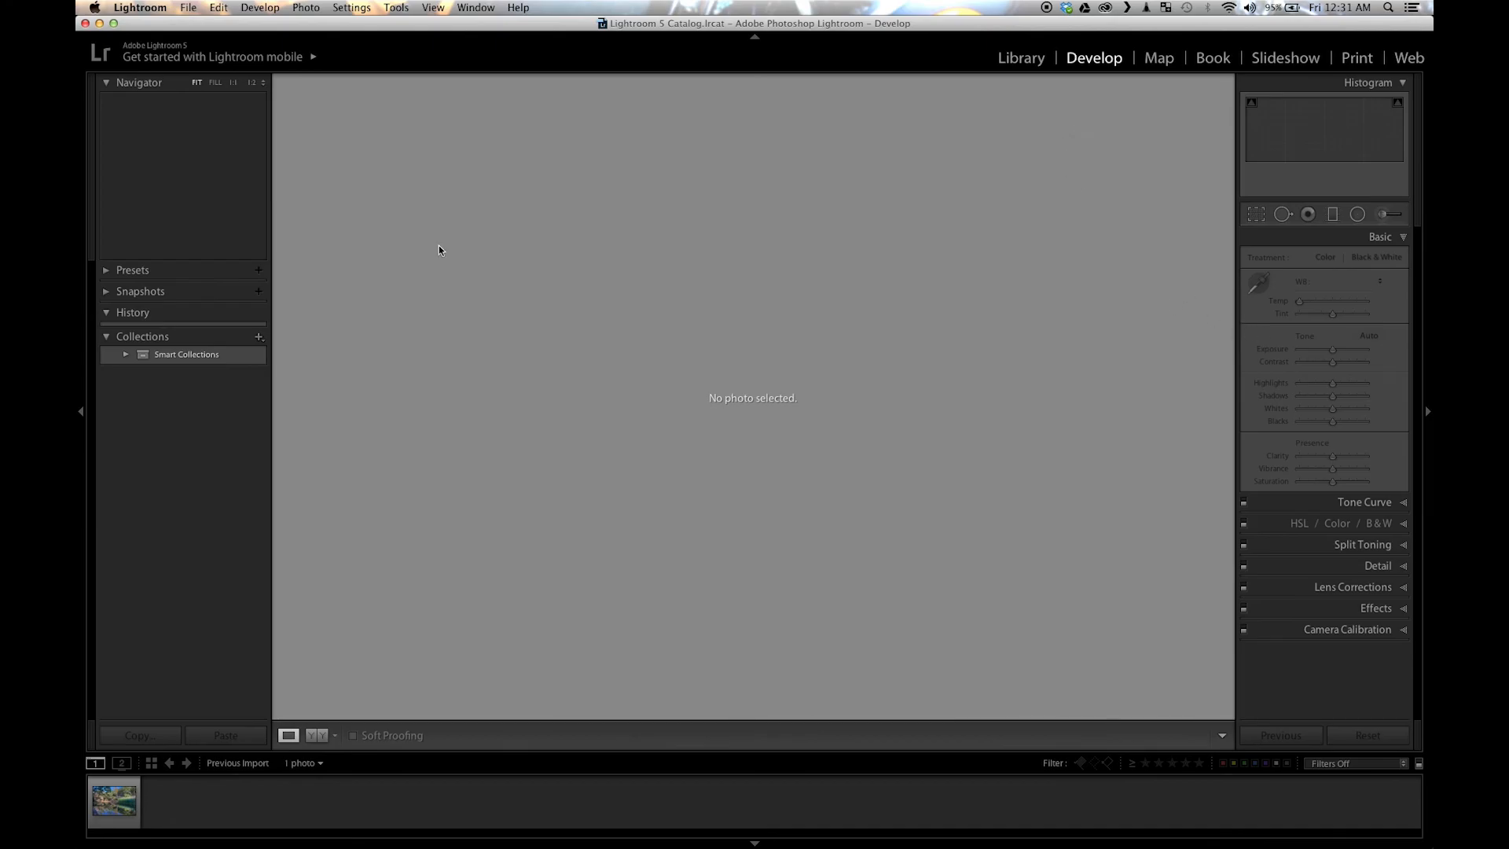
pyautogui.click(114, 800)
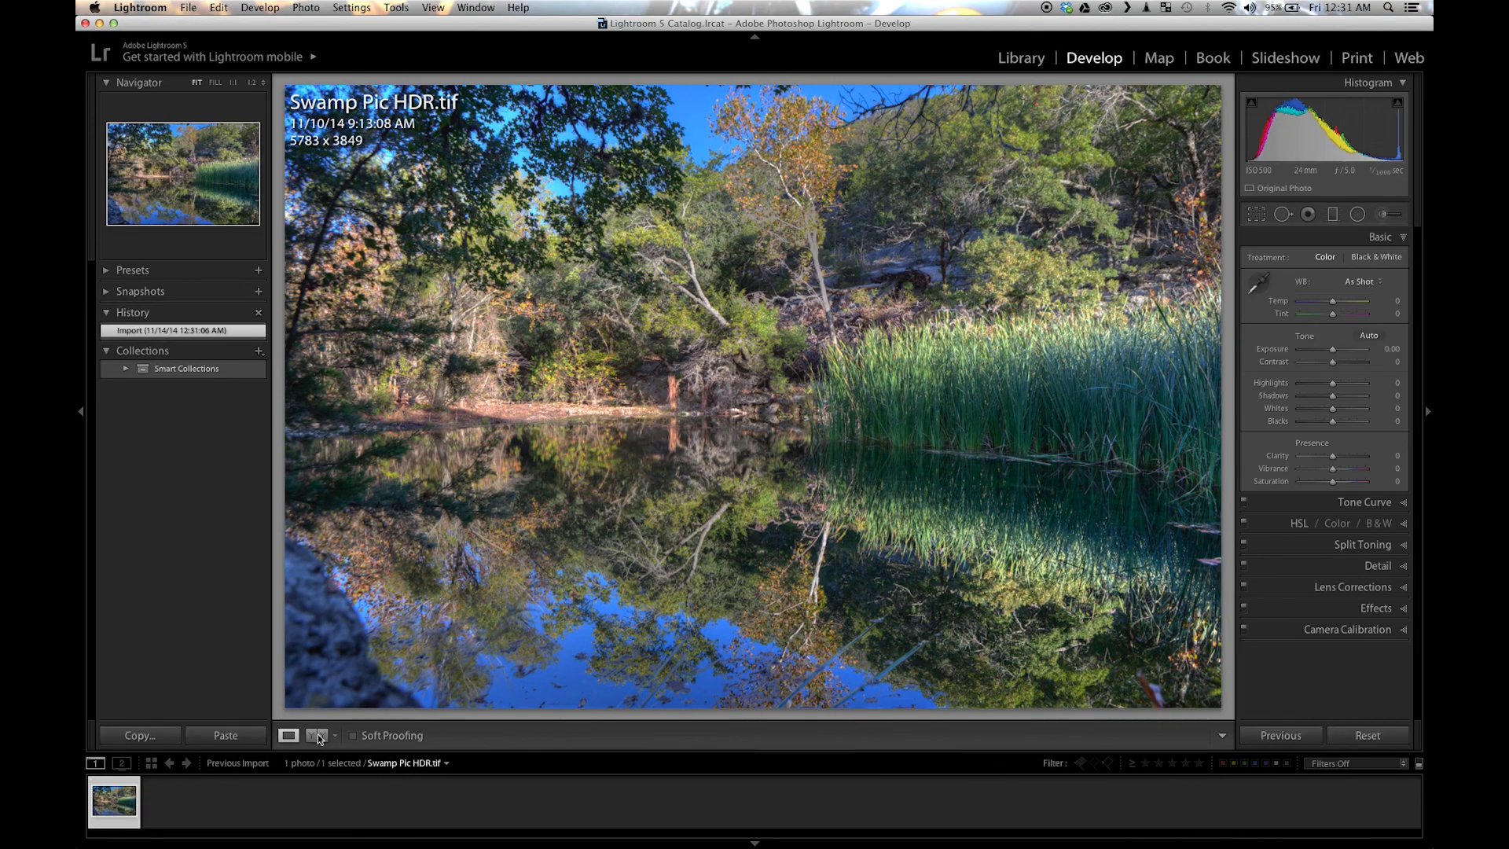
pyautogui.moveTo(1346, 364); pyautogui.dragTo(1344, 364)
pyautogui.moveTo(1334, 349)
pyautogui.mouseDown()
pyautogui.moveTo(1314, 383)
pyautogui.moveTo(1356, 396)
pyautogui.moveTo(1337, 349)
pyautogui.moveTo(1299, 383)
pyautogui.moveTo(1337, 350)
pyautogui.moveTo(1364, 396)
pyautogui.moveTo(1318, 422)
pyautogui.moveTo(1347, 409)
pyautogui.moveTo(1339, 350)
pyautogui.mouseUp()
pyautogui.moveTo(1333, 456); pyautogui.dragTo(1338, 469)
pyautogui.moveTo(1340, 351); pyautogui.dragTo(1340, 351)
pyautogui.moveTo(1319, 422); pyautogui.dragTo(1311, 425)
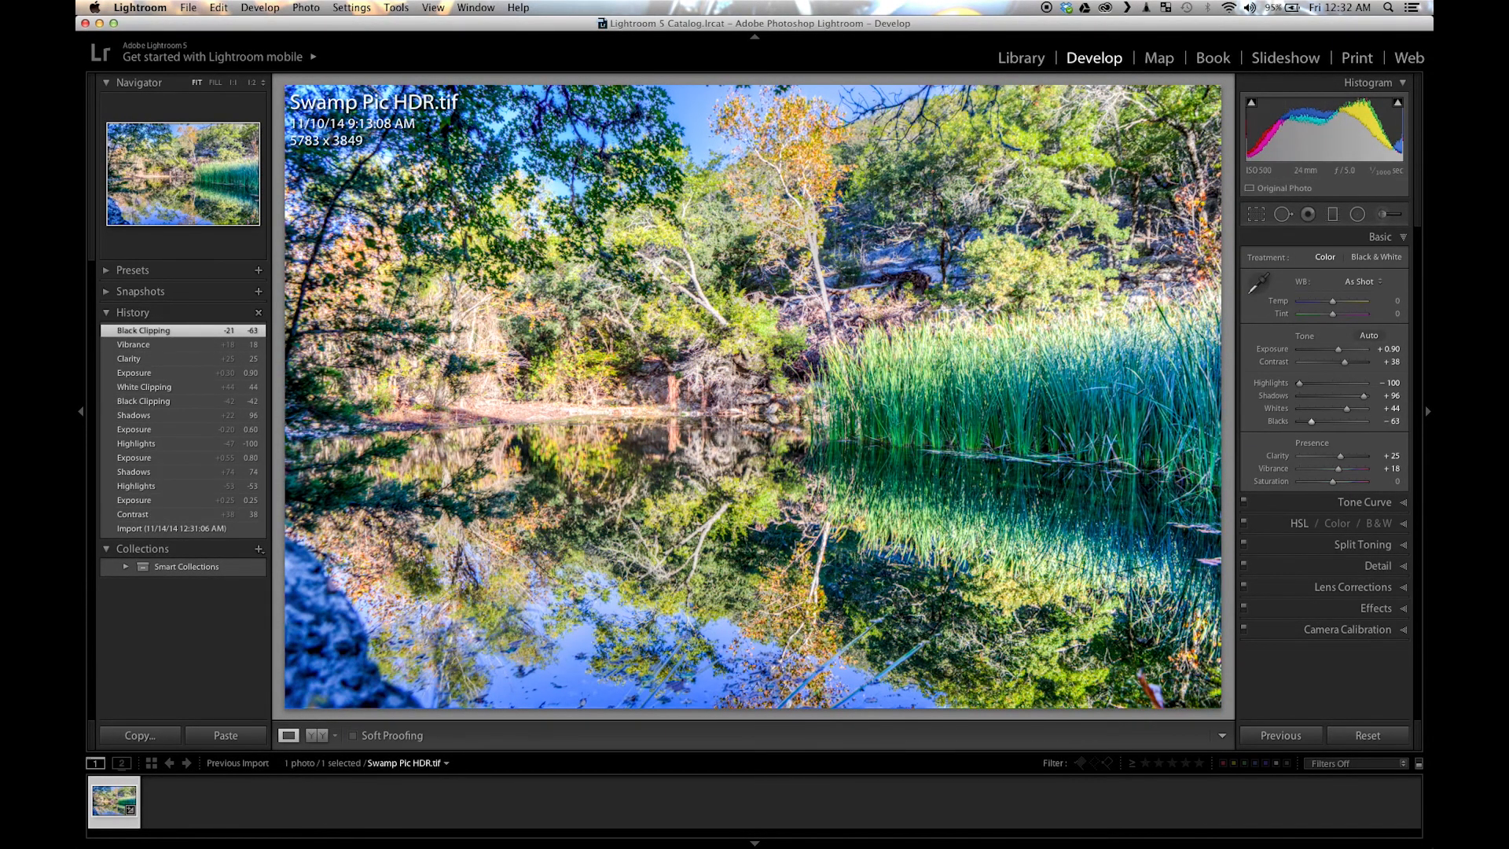
# - Enable profile corrections and chromatic aberration removal for the HDR photo, and review the result in full screen
pyautogui.click(1345, 588)
pyautogui.click(1256, 385)
pyautogui.click(1256, 399)
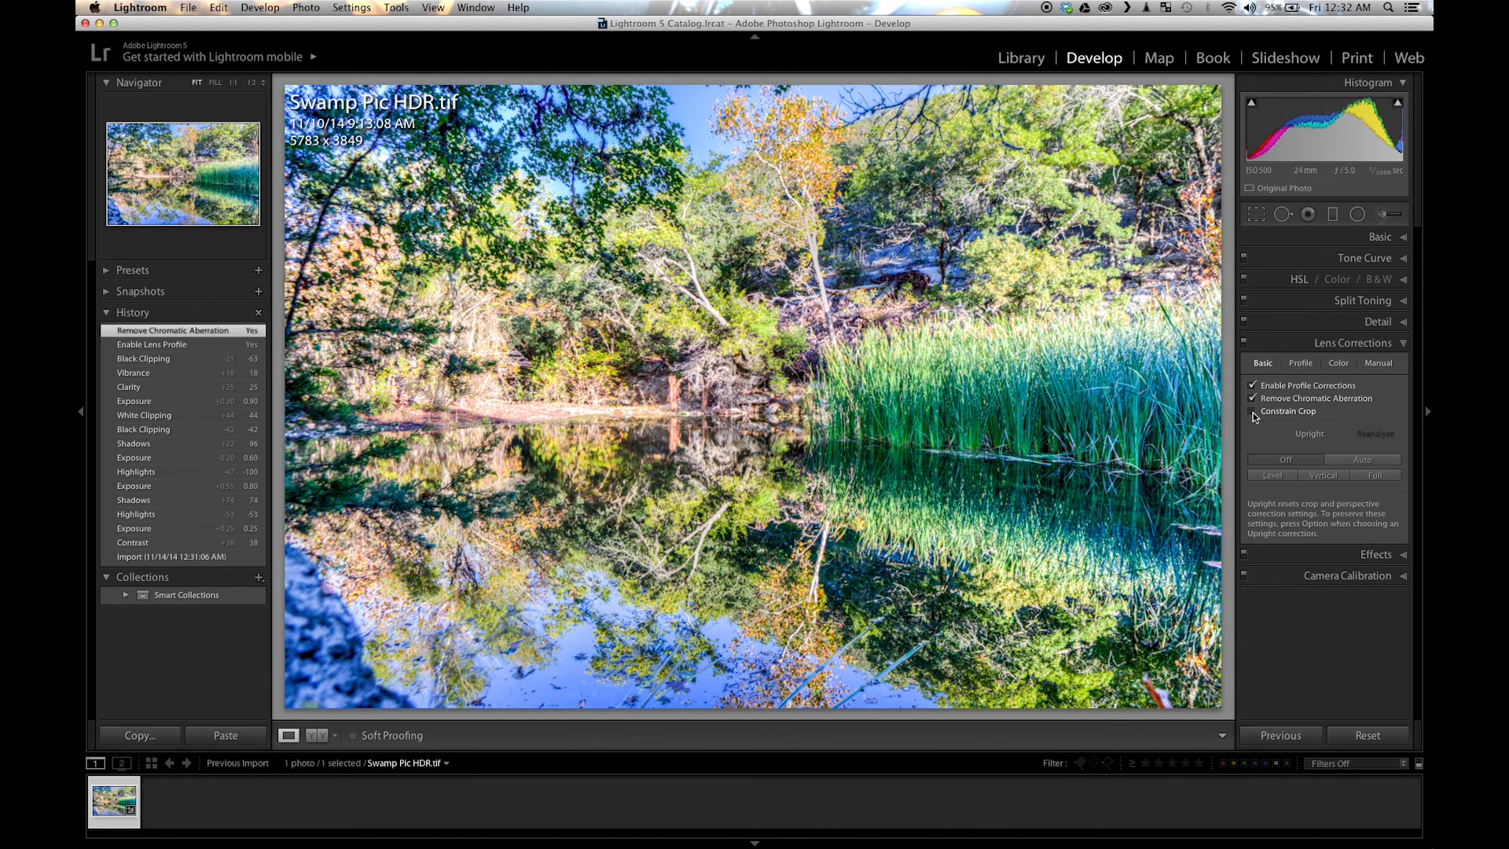
pyautogui.click(1353, 241)
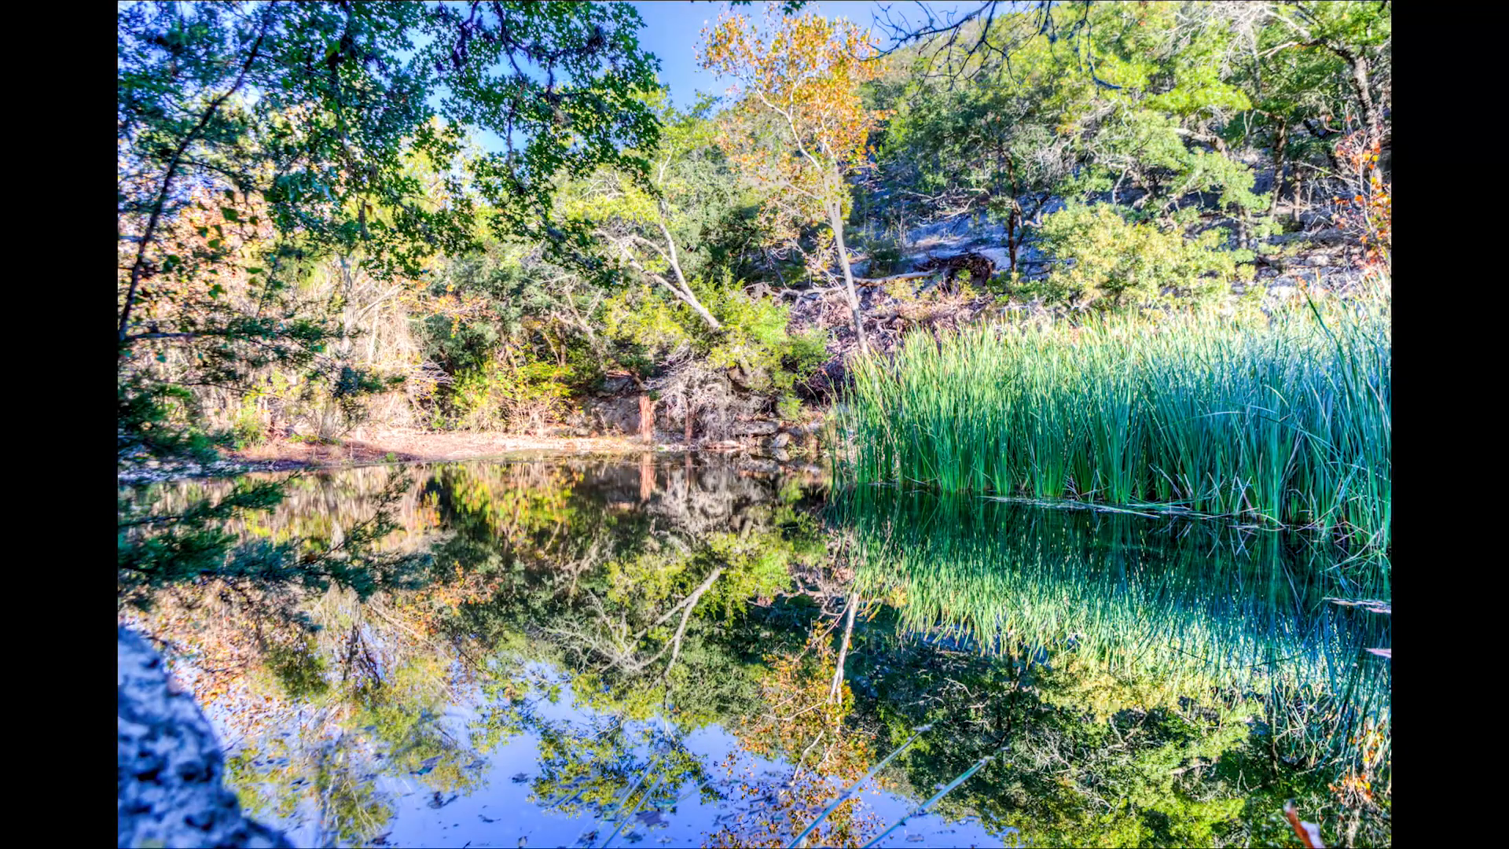
pyautogui.press('f')
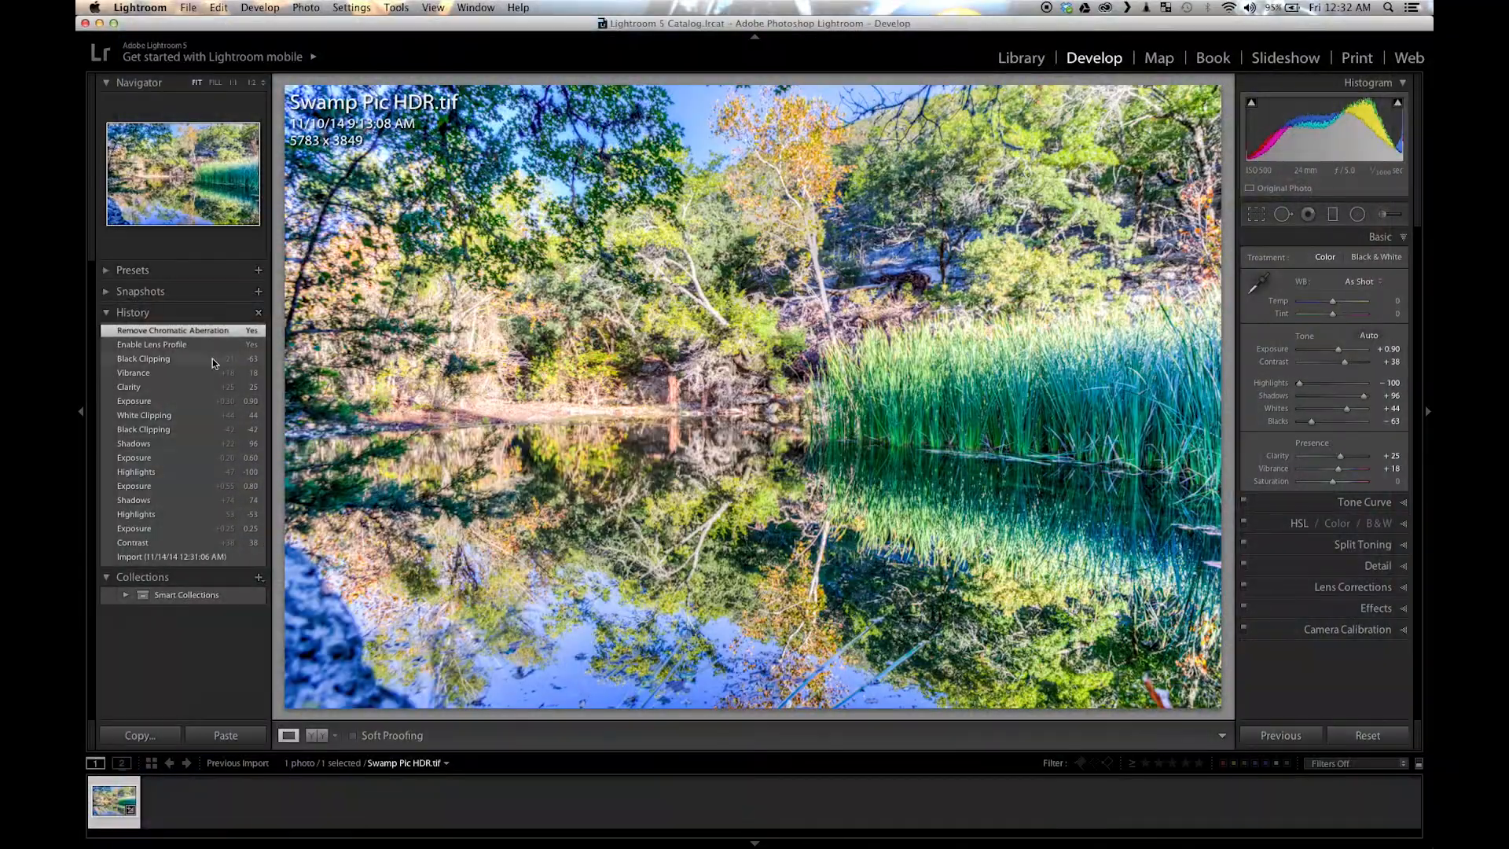
# - Export the HDR photo as a JPEG to a Desktop subfolder named "HDR Done"
pyautogui.click(1022, 58)
pyautogui.click(188, 8)
pyautogui.click(212, 189)
pyautogui.scroll(-5, 739, 310)
pyautogui.scroll(10, 739, 310)
pyautogui.click(984, 243)
pyautogui.click(964, 425)
pyautogui.doubleClick(795, 258)
pyautogui.write('HDR Pics')
pyautogui.click(1023, 497)
# - Open the Lost Maples folder and select the edited single exposure DAN_8583.CR2
pyautogui.click(180, 512)
pyautogui.moveTo(169, 832); pyautogui.dragTo(673, 831)
pyautogui.click(822, 802)
pyautogui.click(726, 801)
pyautogui.click(411, 801)
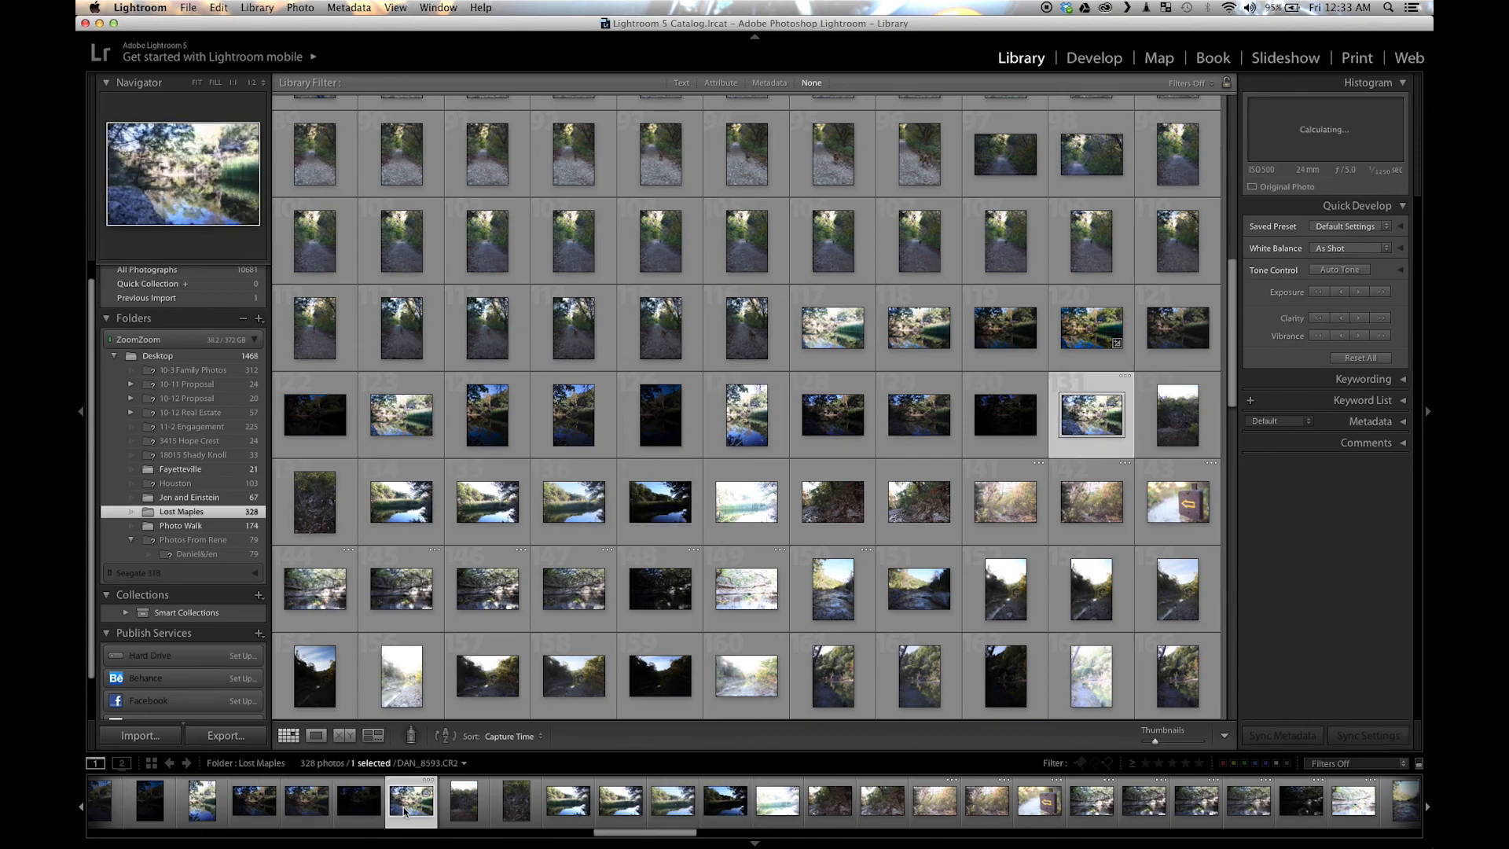
pyautogui.click(550, 832)
pyautogui.click(1161, 801)
# - Export DAN_8583.CR2 as a JPEG to the same HDR Done subfolder on the Desktop and close the Lightroom window
pyautogui.click(189, 8)
pyautogui.click(1117, 60)
pyautogui.click(189, 8)
pyautogui.click(206, 162)
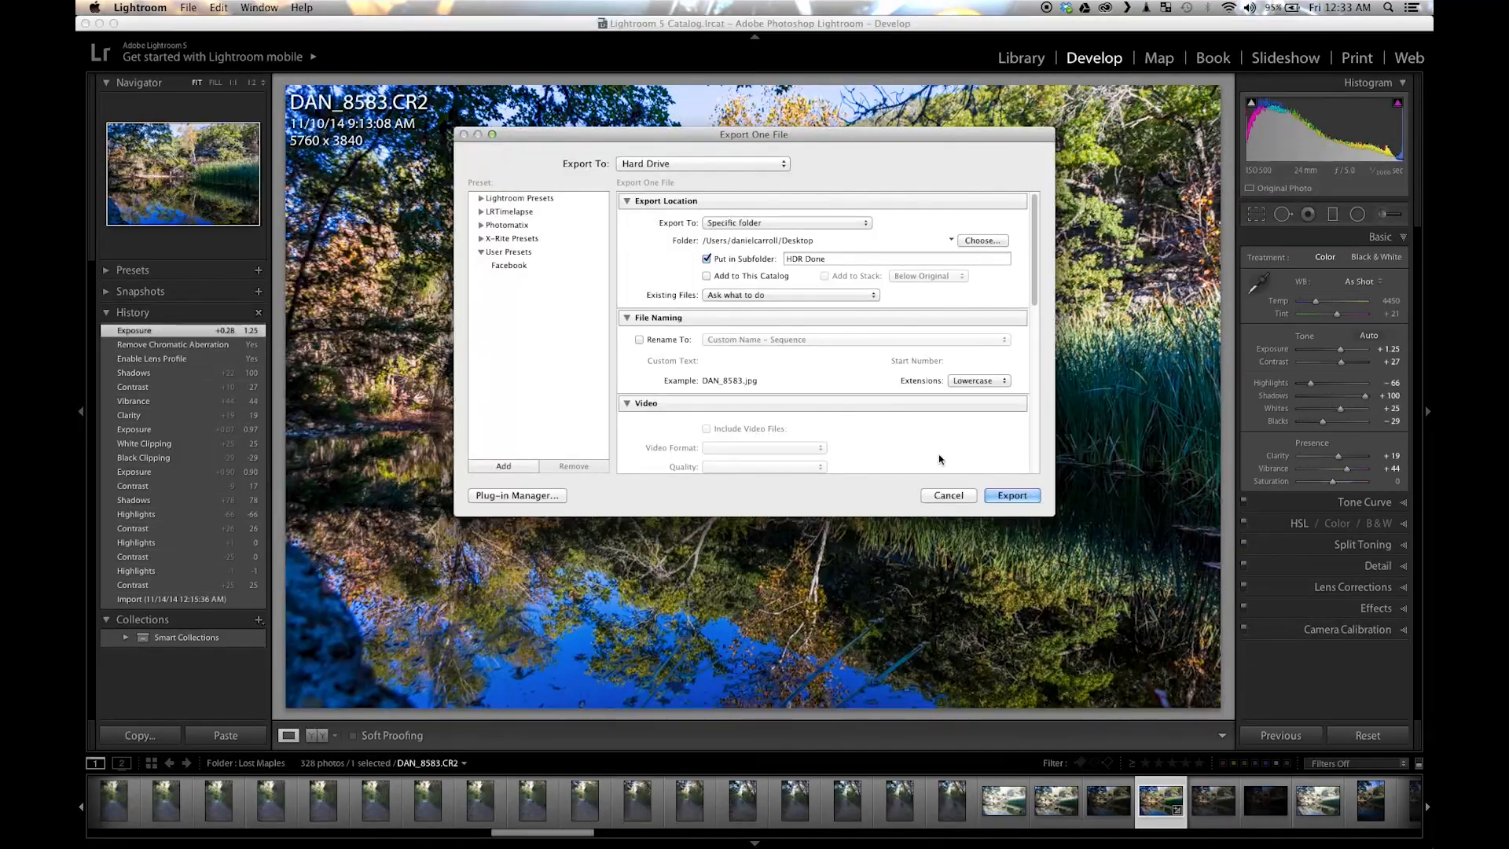
pyautogui.click(1014, 496)
pyautogui.click(85, 24)
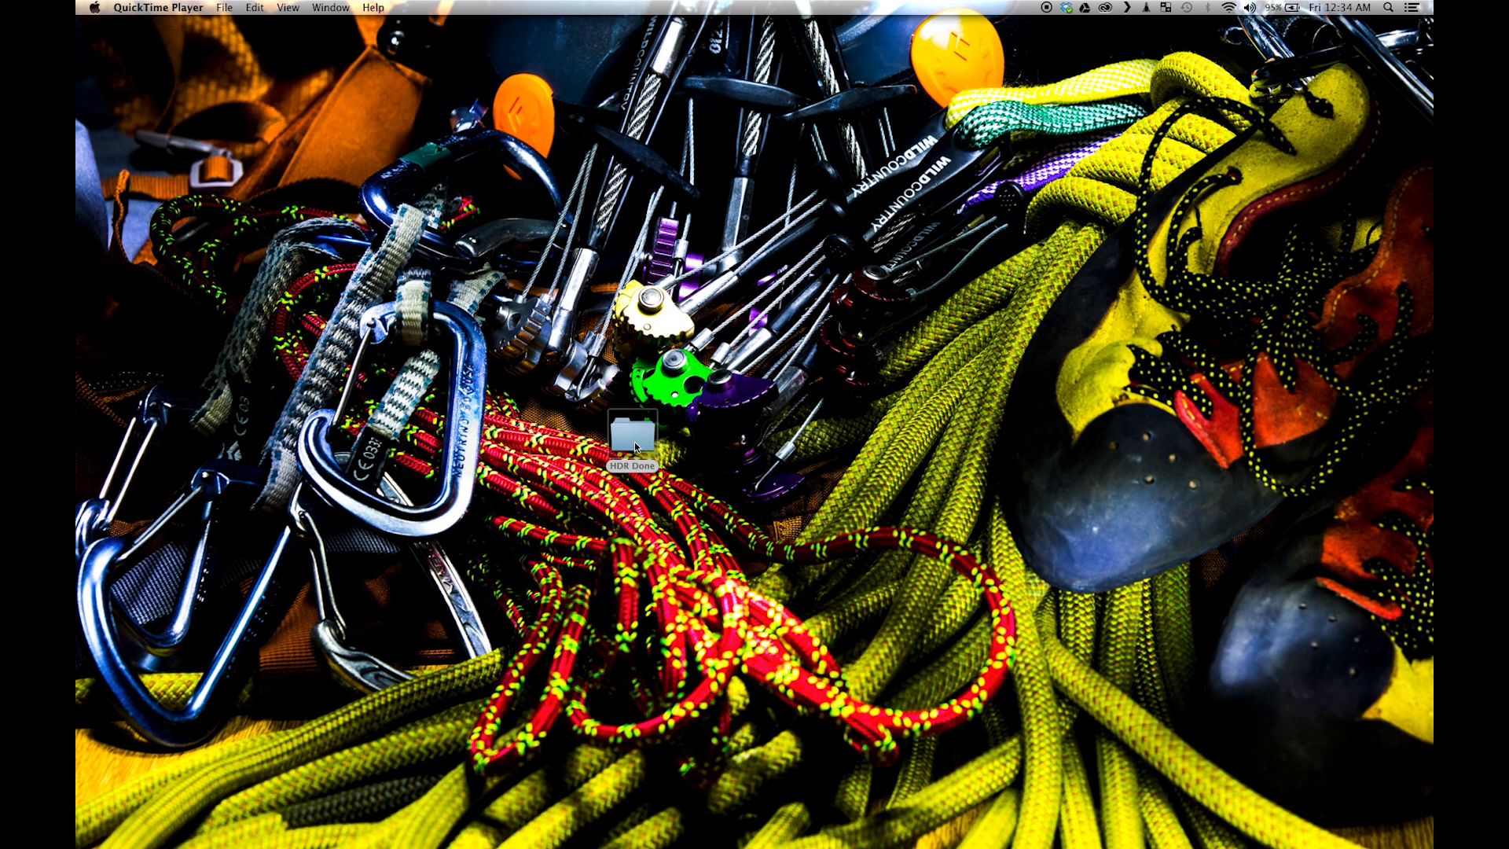
# - Open Swamp Pic HDR.jpg and DAN_8583.jpg from the HDR Done folder in Preview and compare them side by side
pyautogui.doubleClick(640, 440)
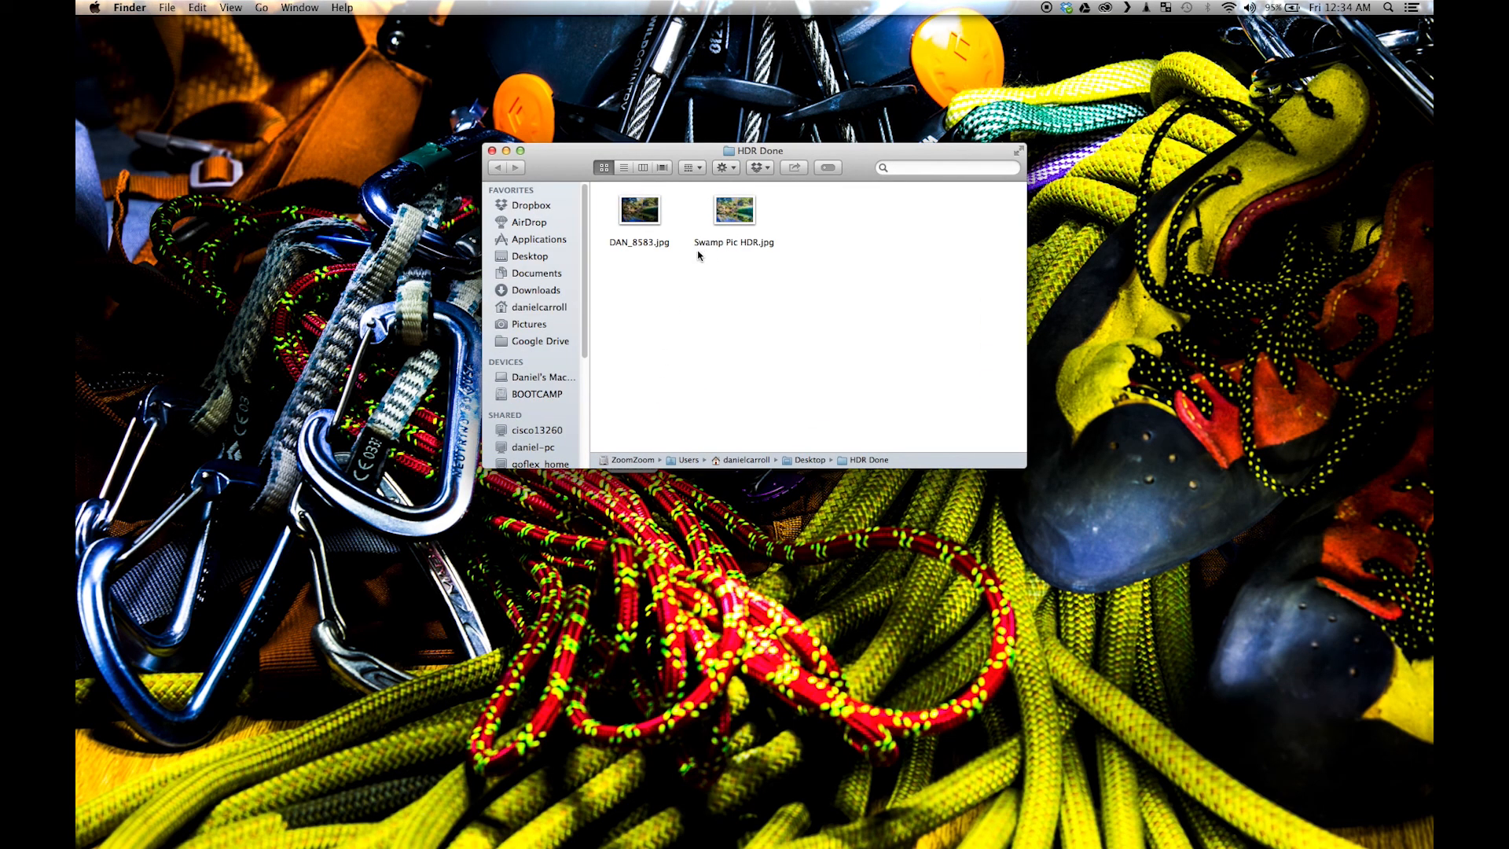
pyautogui.doubleClick(745, 219)
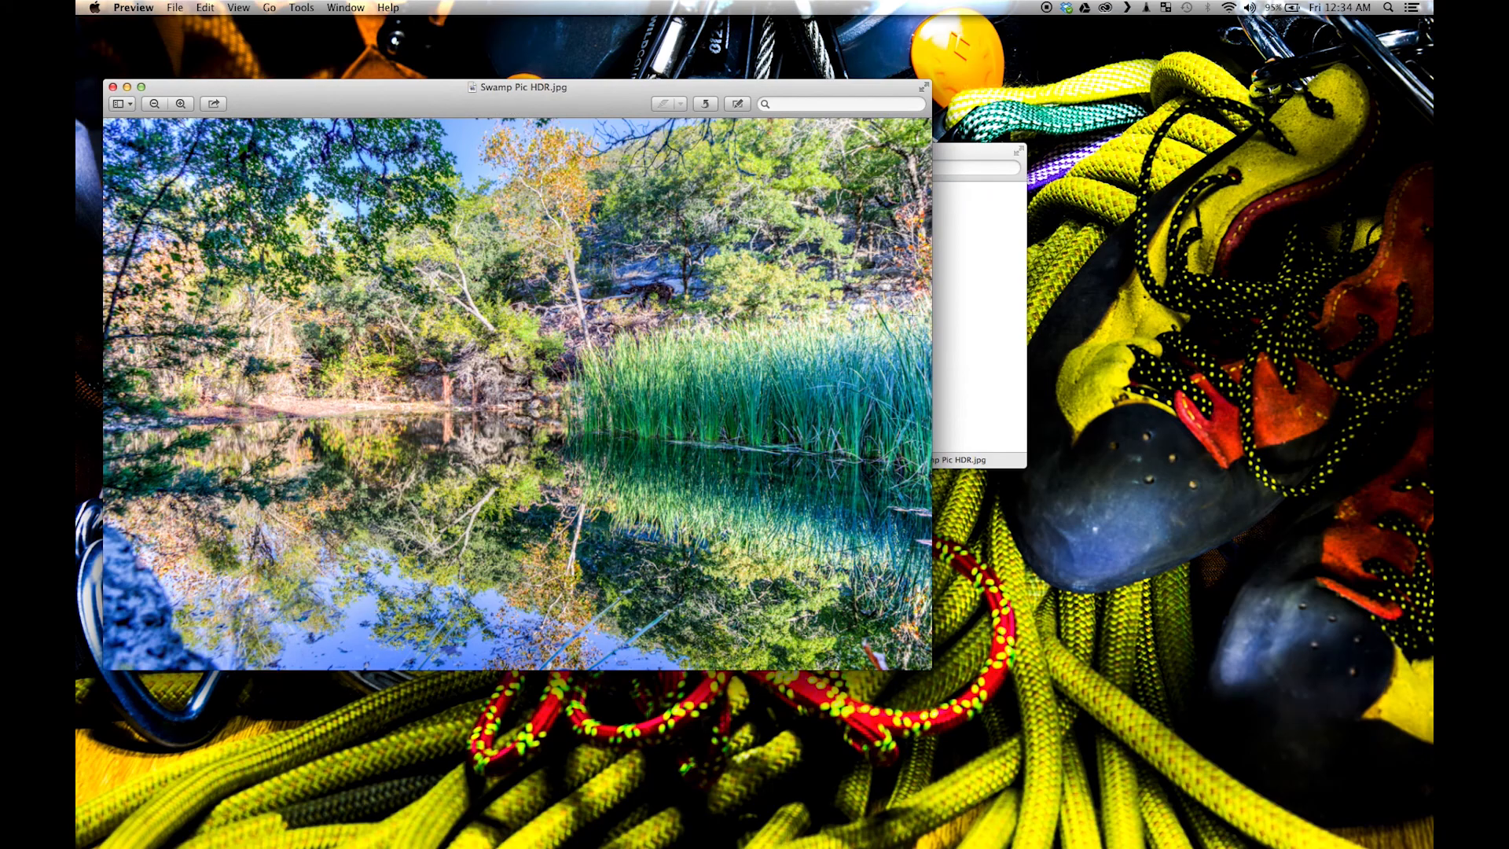
pyautogui.moveTo(969, 148); pyautogui.dragTo(1272, 316)
pyautogui.click(929, 379)
pyautogui.doubleClick(929, 379)
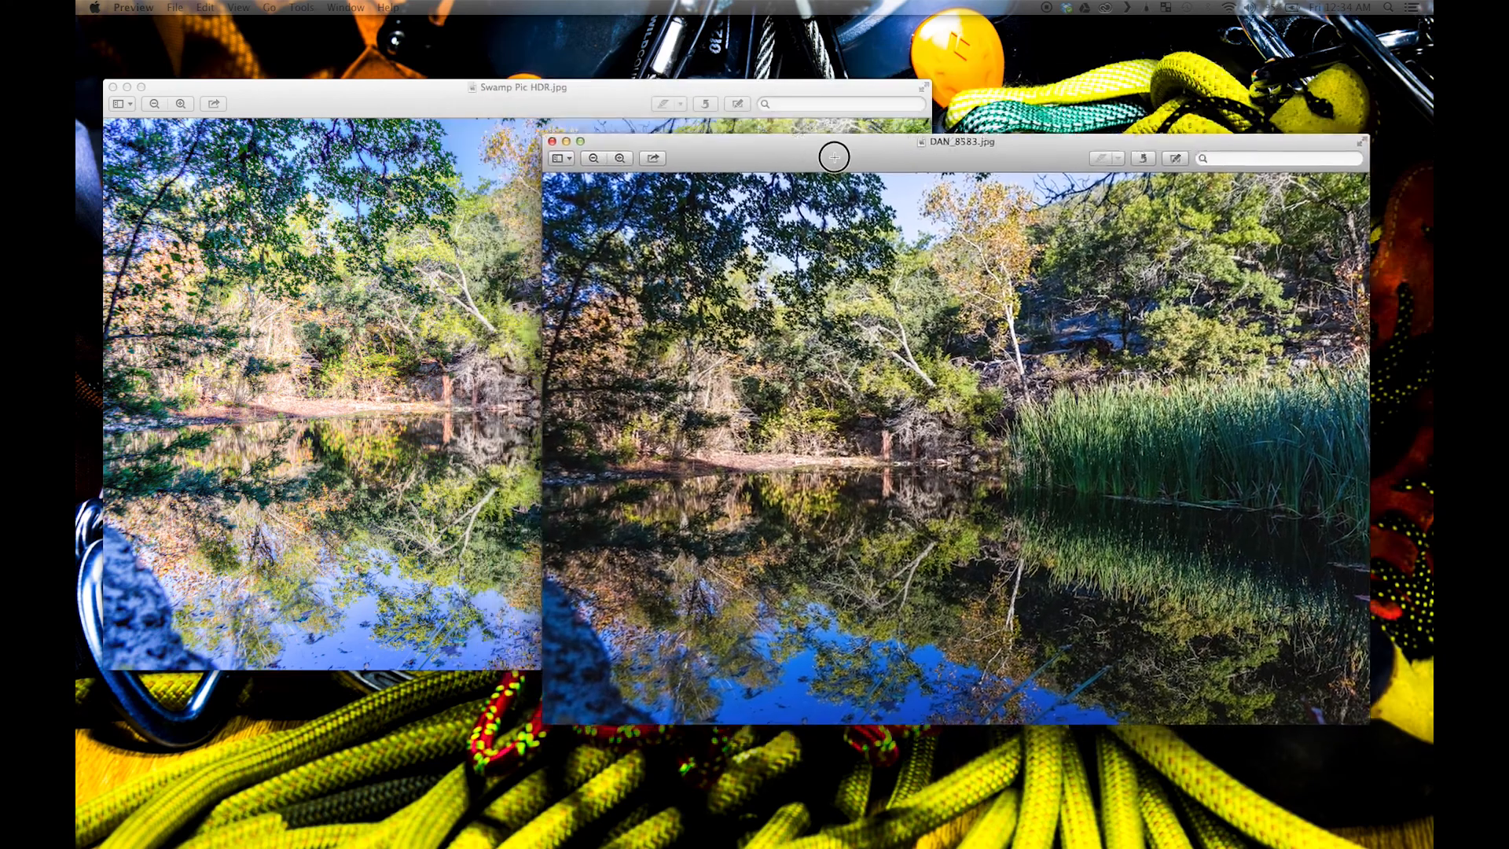
pyautogui.moveTo(829, 155); pyautogui.dragTo(891, 106)
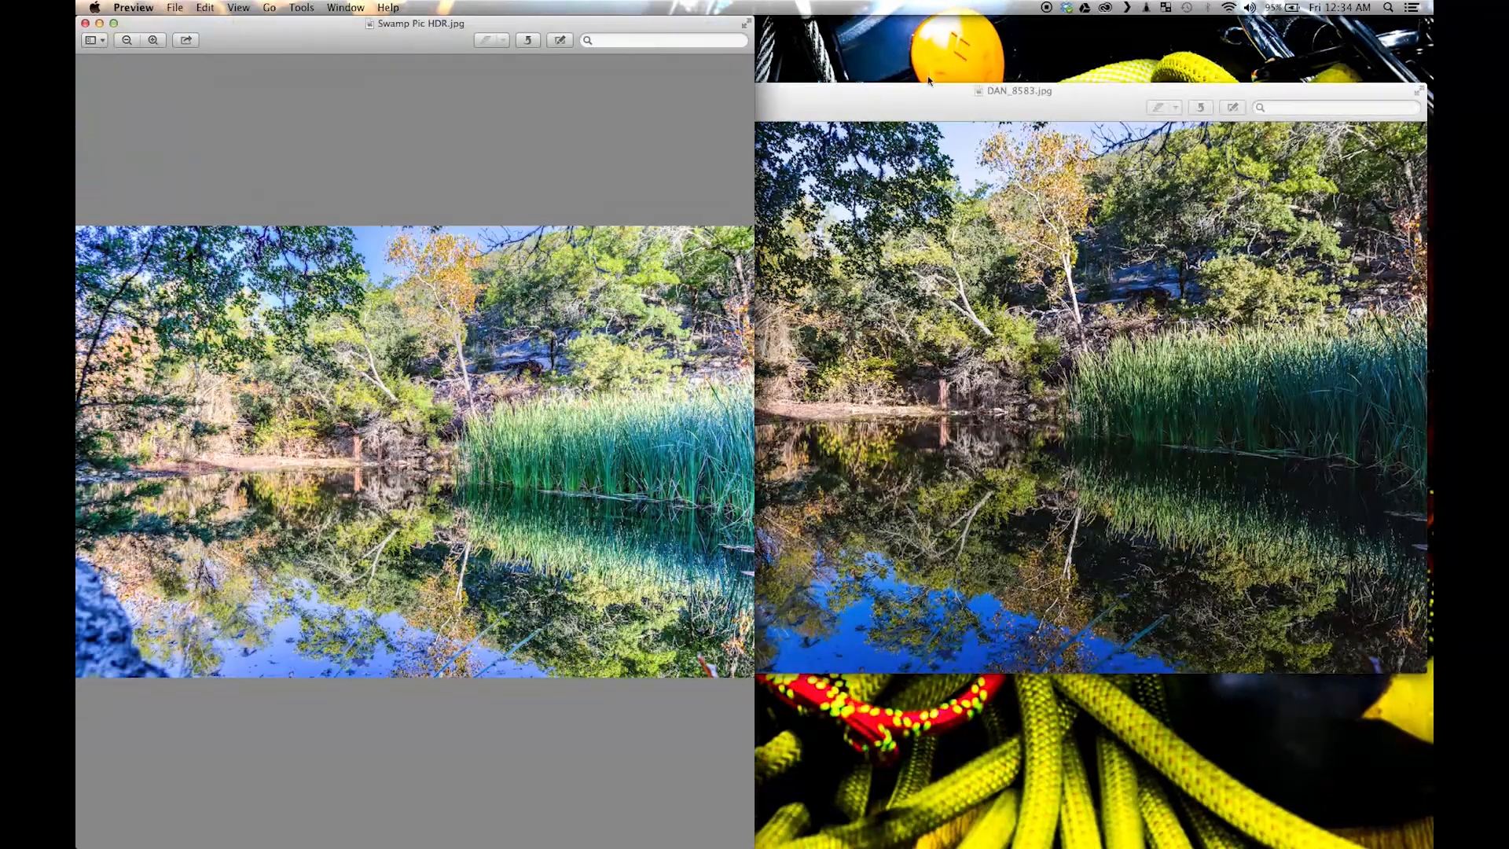
pyautogui.moveTo(1061, 94); pyautogui.dragTo(1424, 148)
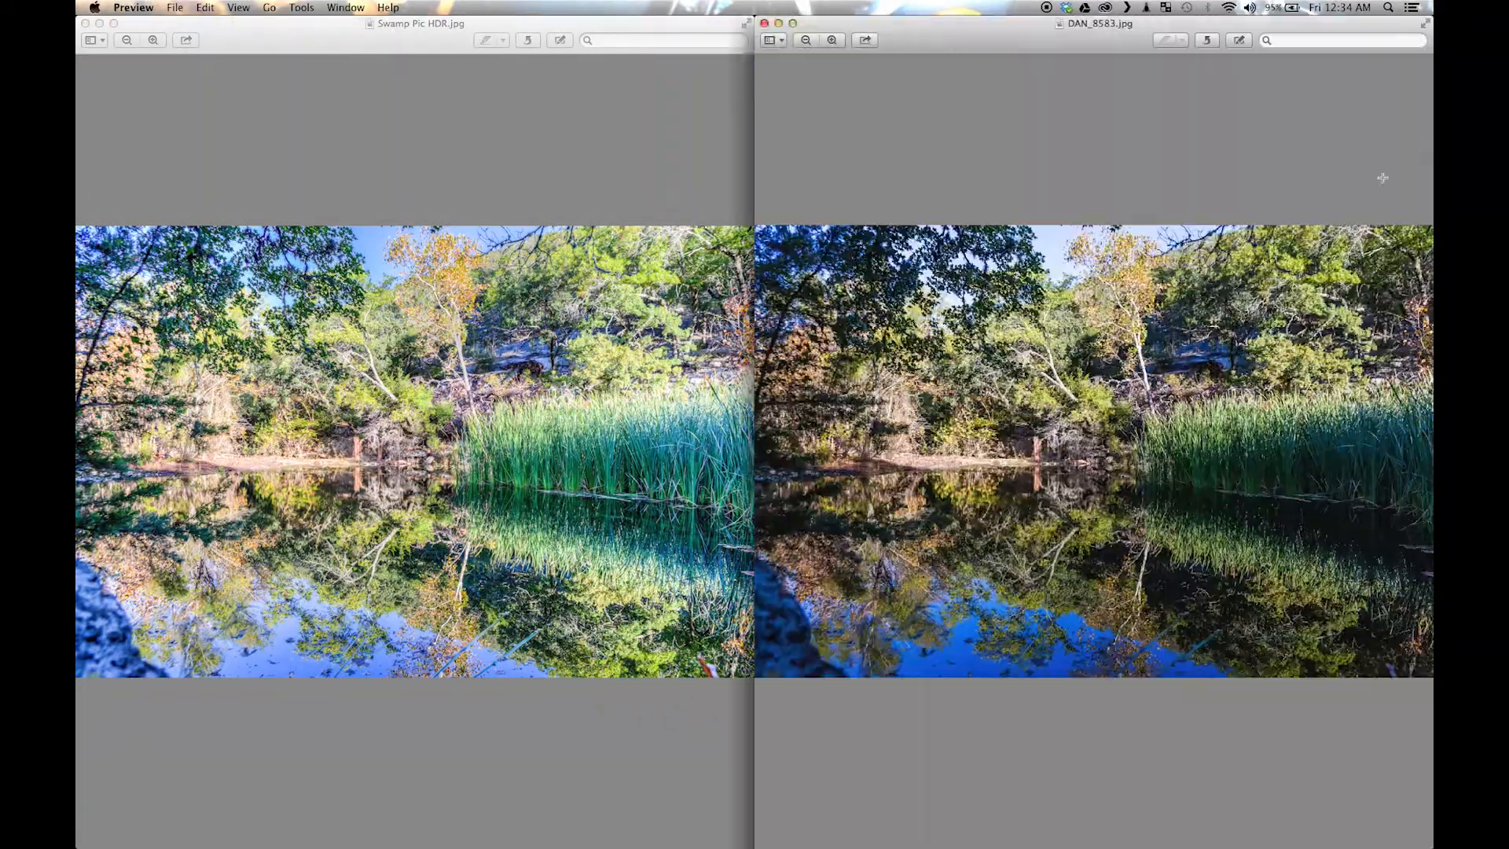